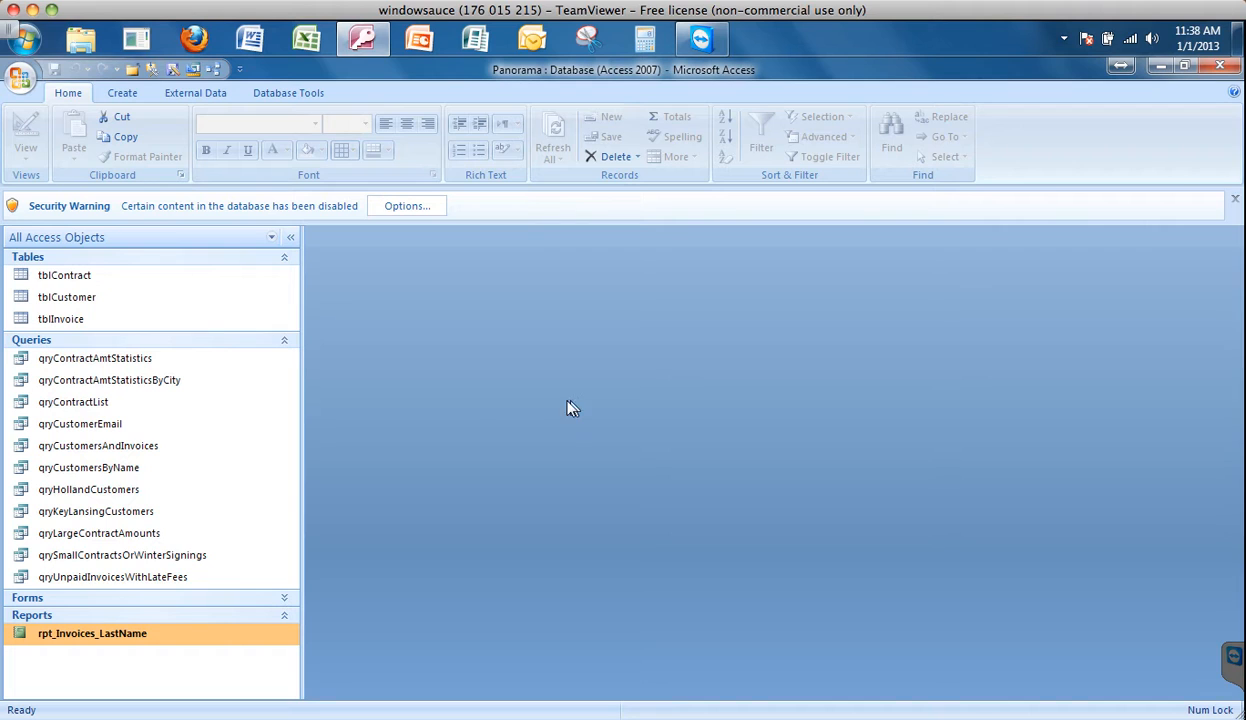
- Enable the database's disabled content and permanently delete the rpt_Invoices_LastName report
{"action": "left_click", "coordinate": [406, 213]}
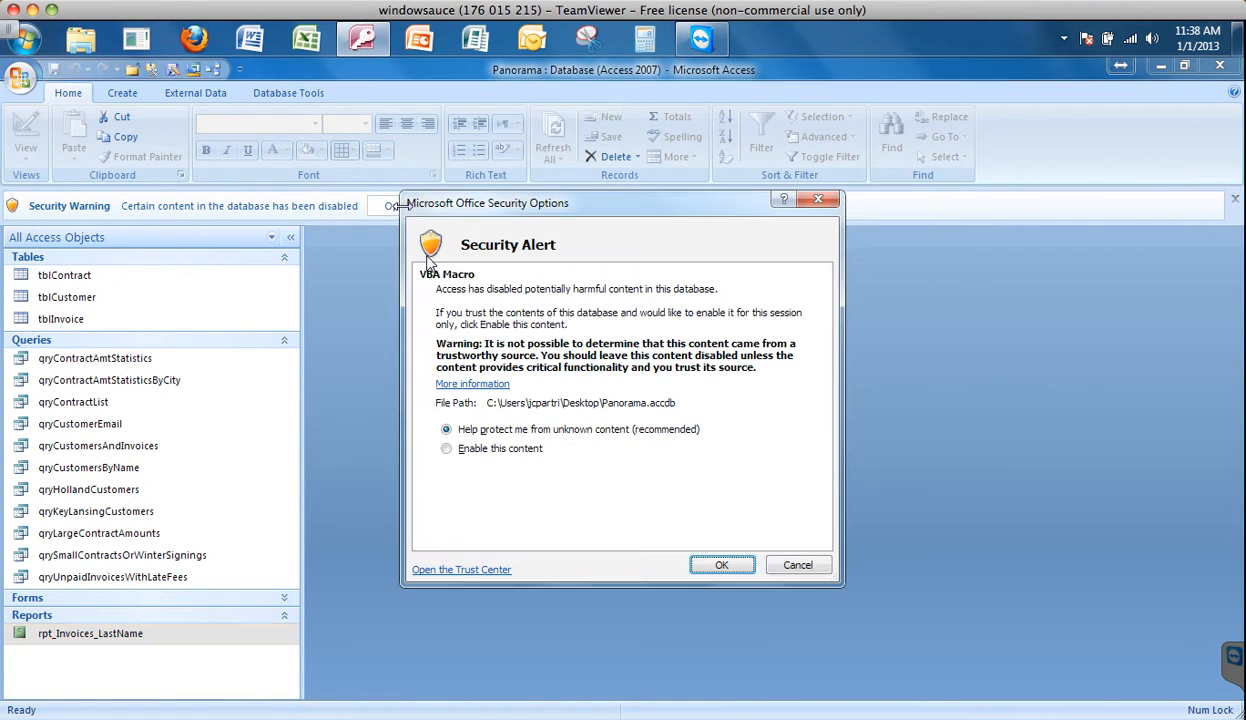
{"action": "left_click", "coordinate": [469, 453]}
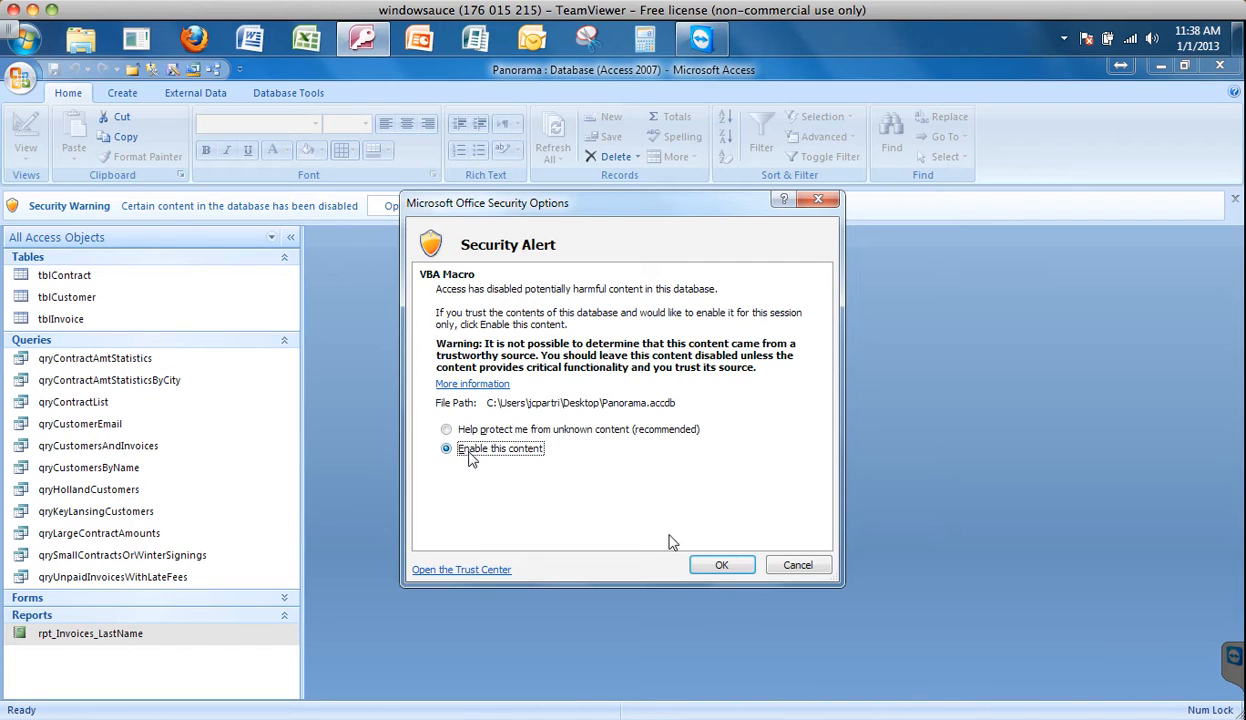
{"action": "left_click", "coordinate": [716, 565]}
{"action": "key", "text": "Delete"}
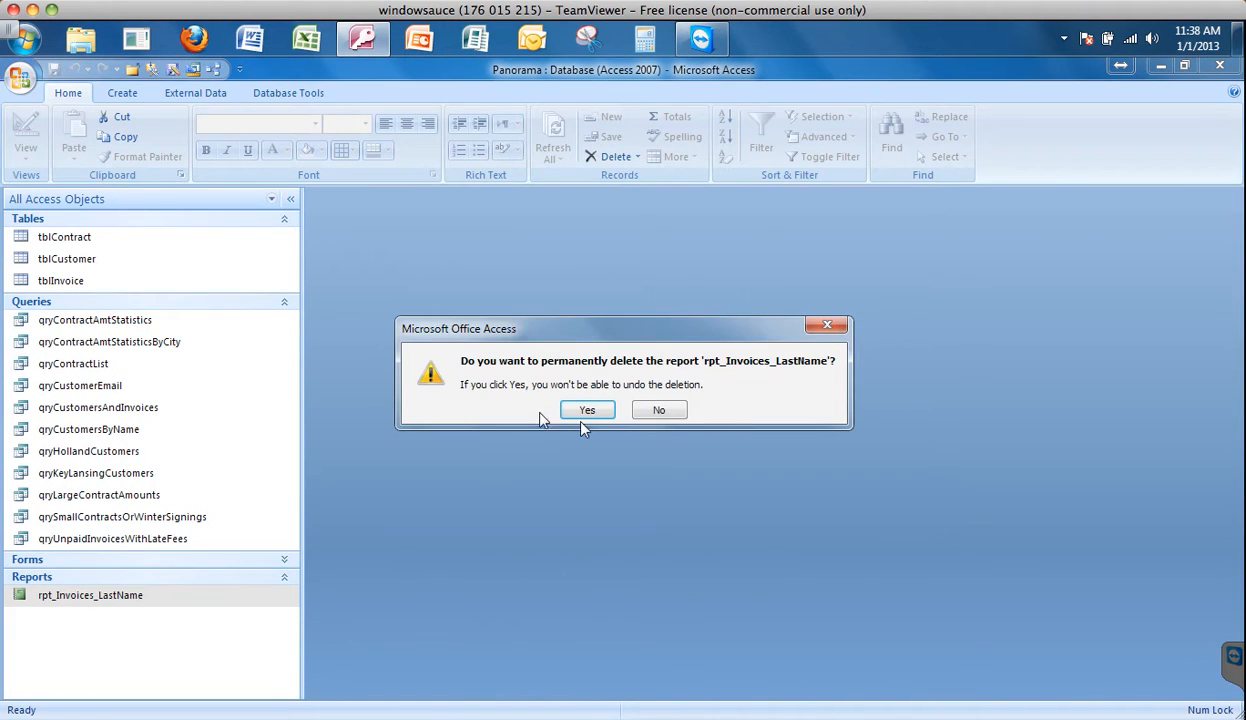
{"action": "left_click", "coordinate": [588, 412]}
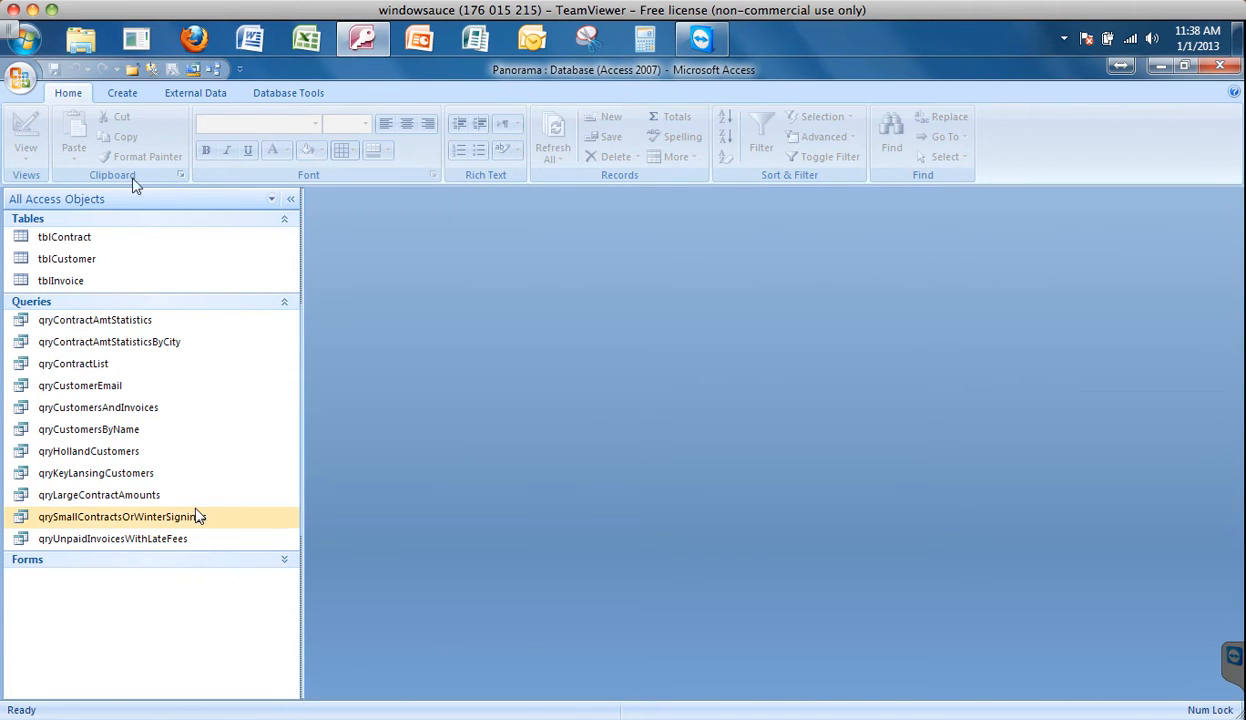
- Start a report with the Report Wizard based on tblInvoice, including every field except ContractNum
{"action": "left_click", "coordinate": [122, 96]}
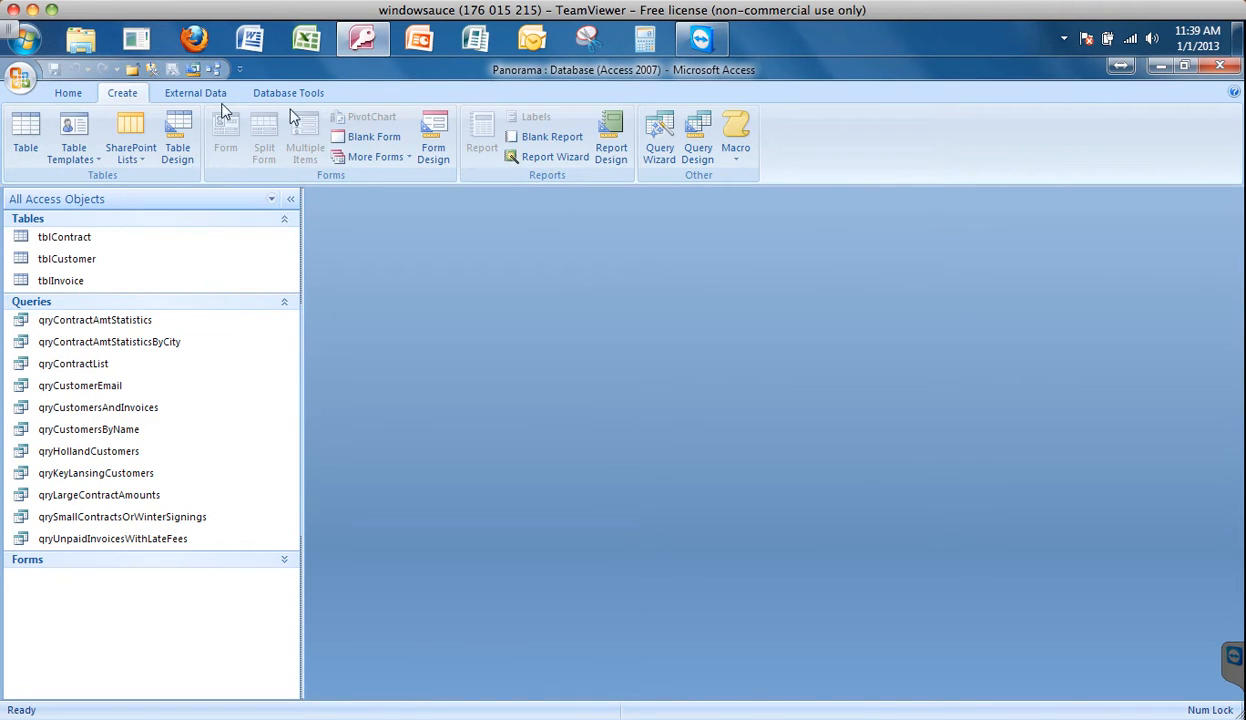
{"action": "left_click", "coordinate": [553, 158]}
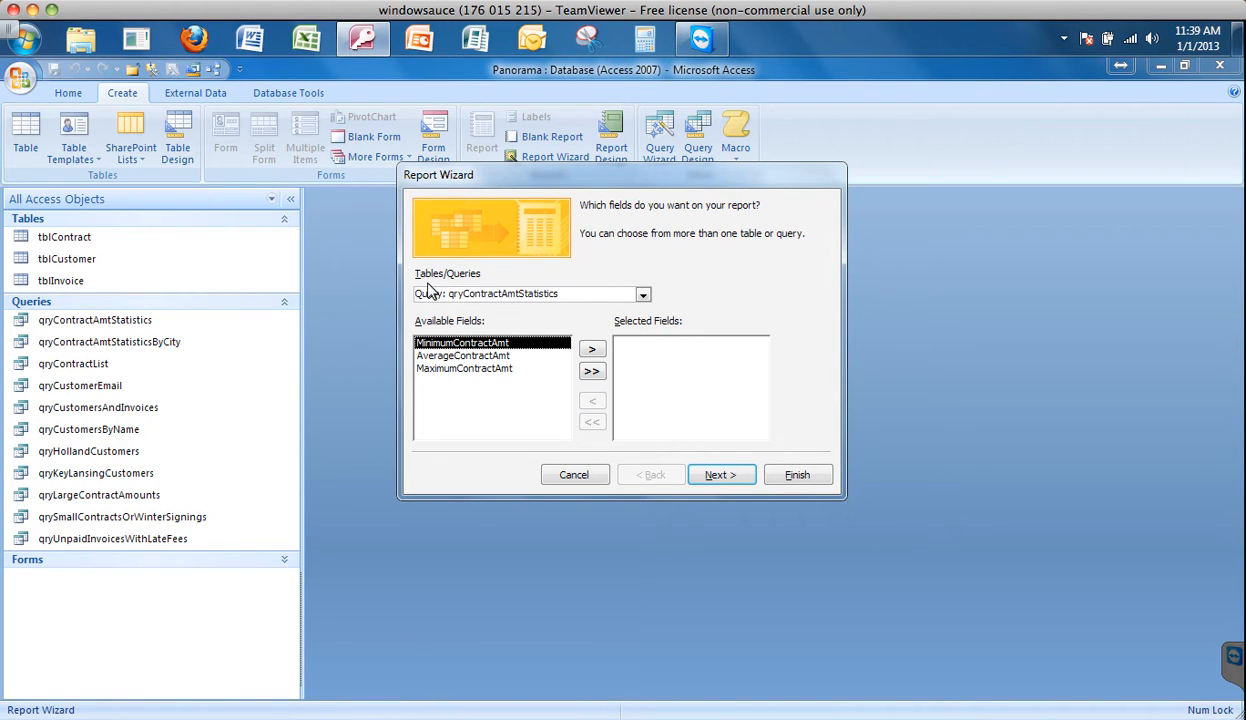
{"action": "left_click", "coordinate": [642, 297]}
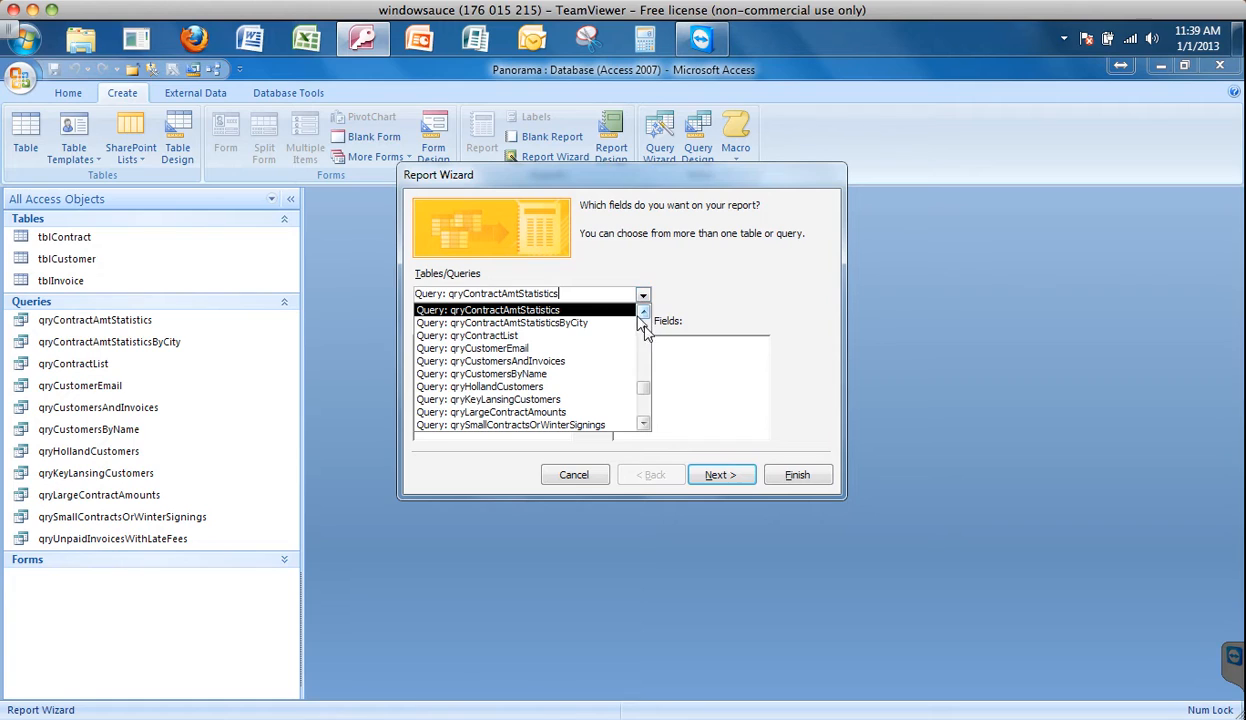
{"action": "left_click_drag", "start_coordinate": [646, 397], "coordinate": [645, 330]}
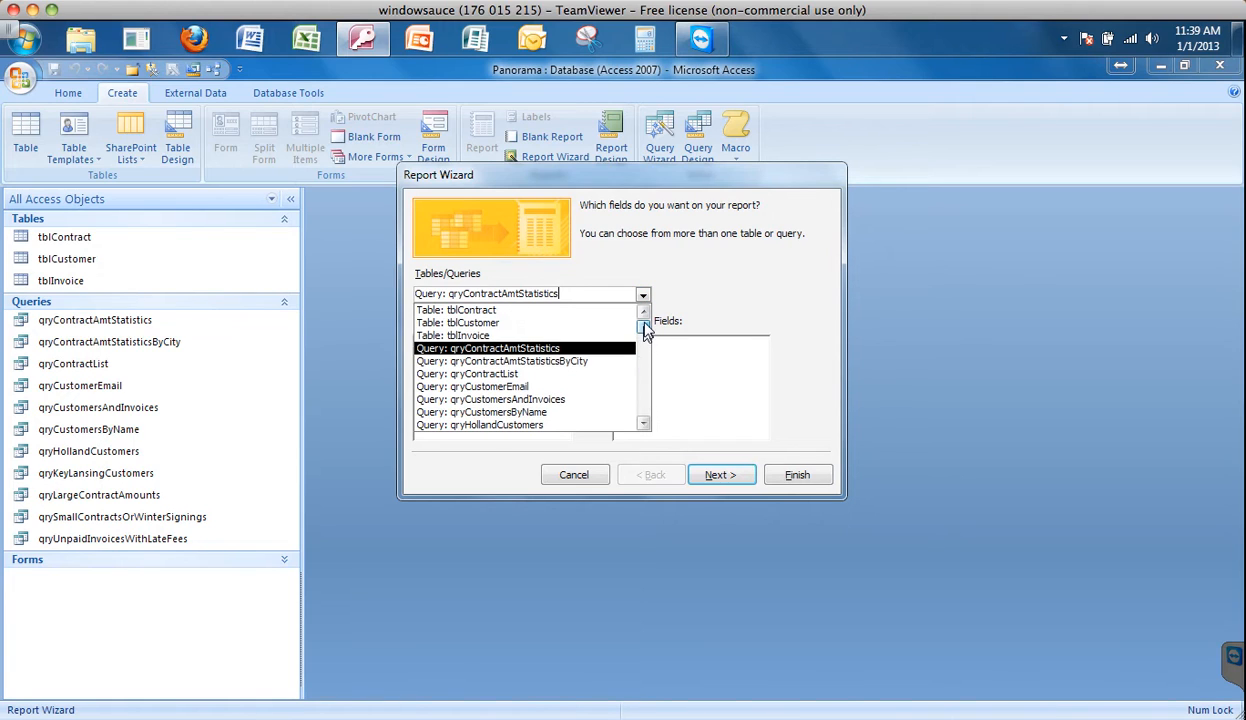
{"action": "left_click", "coordinate": [473, 340]}
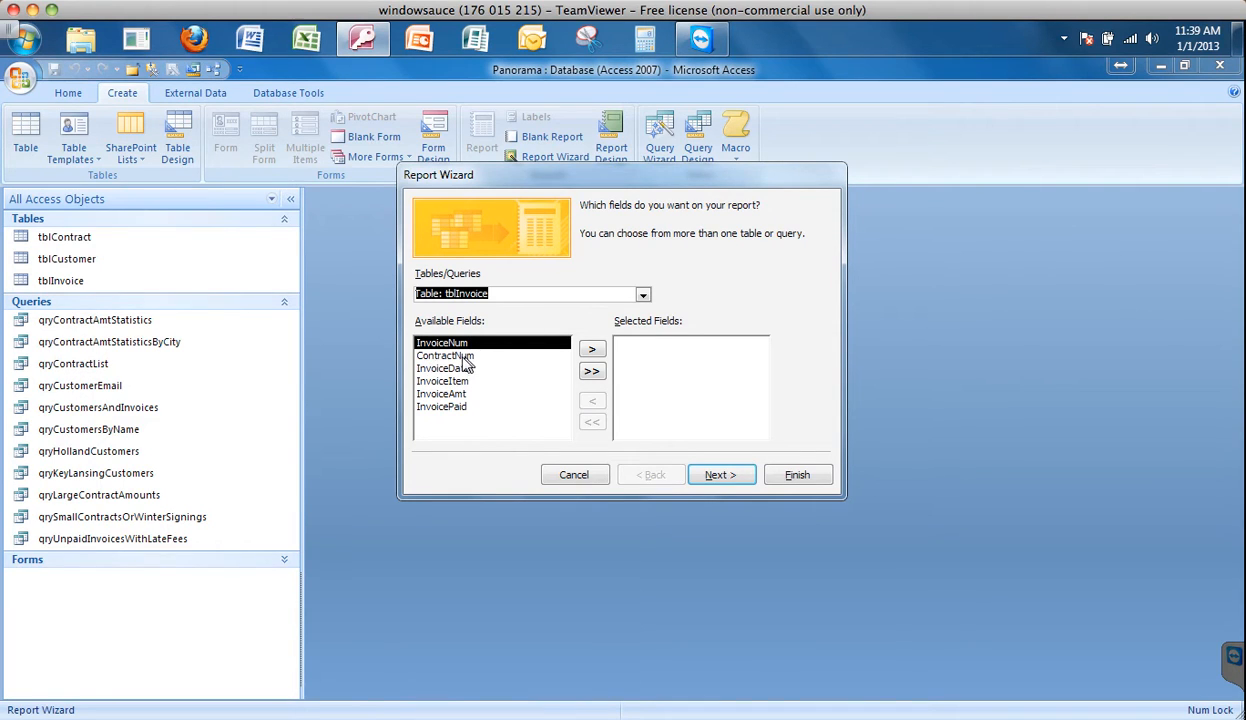
{"action": "left_click", "coordinate": [590, 373]}
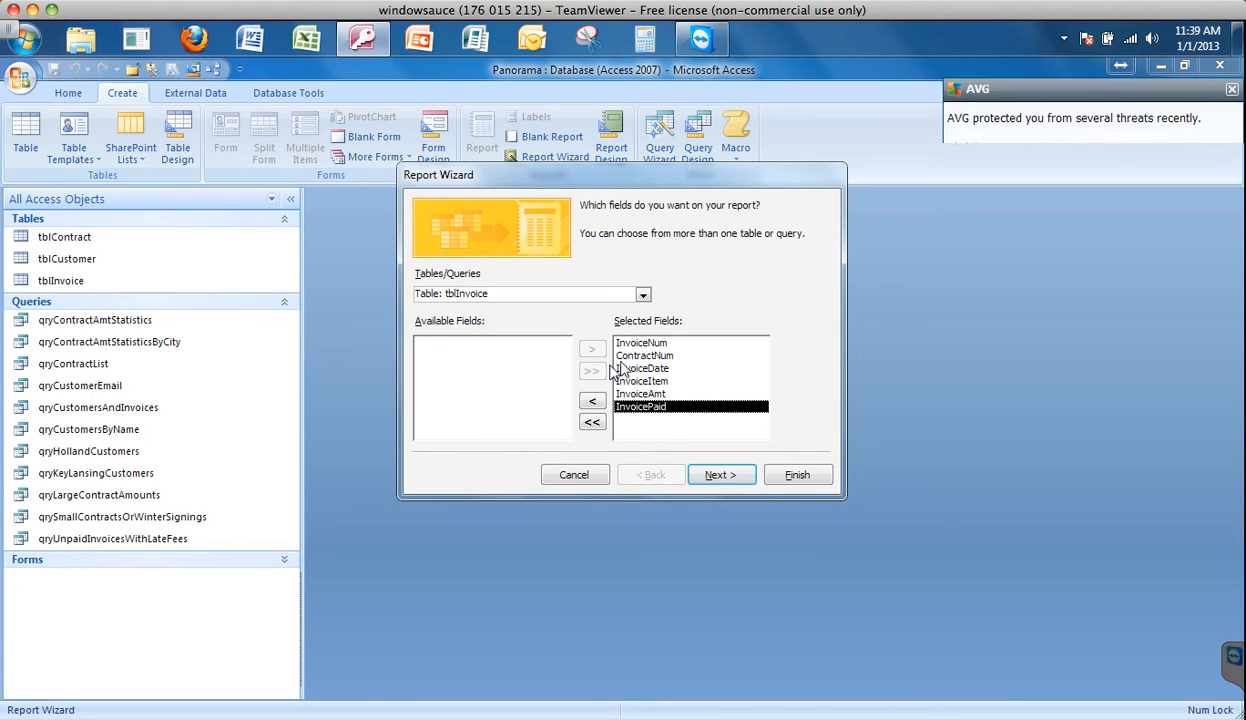
{"action": "left_click", "coordinate": [618, 356]}
{"action": "left_click", "coordinate": [592, 401]}
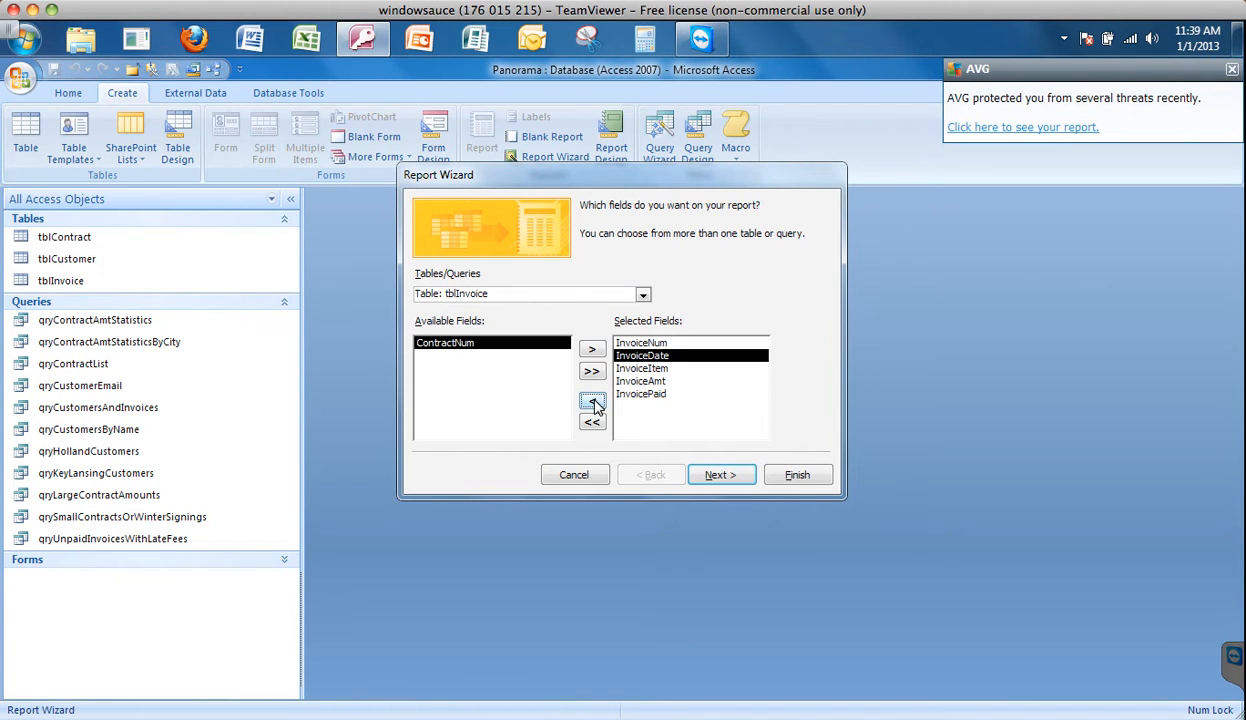
{"action": "left_click", "coordinate": [1232, 70]}
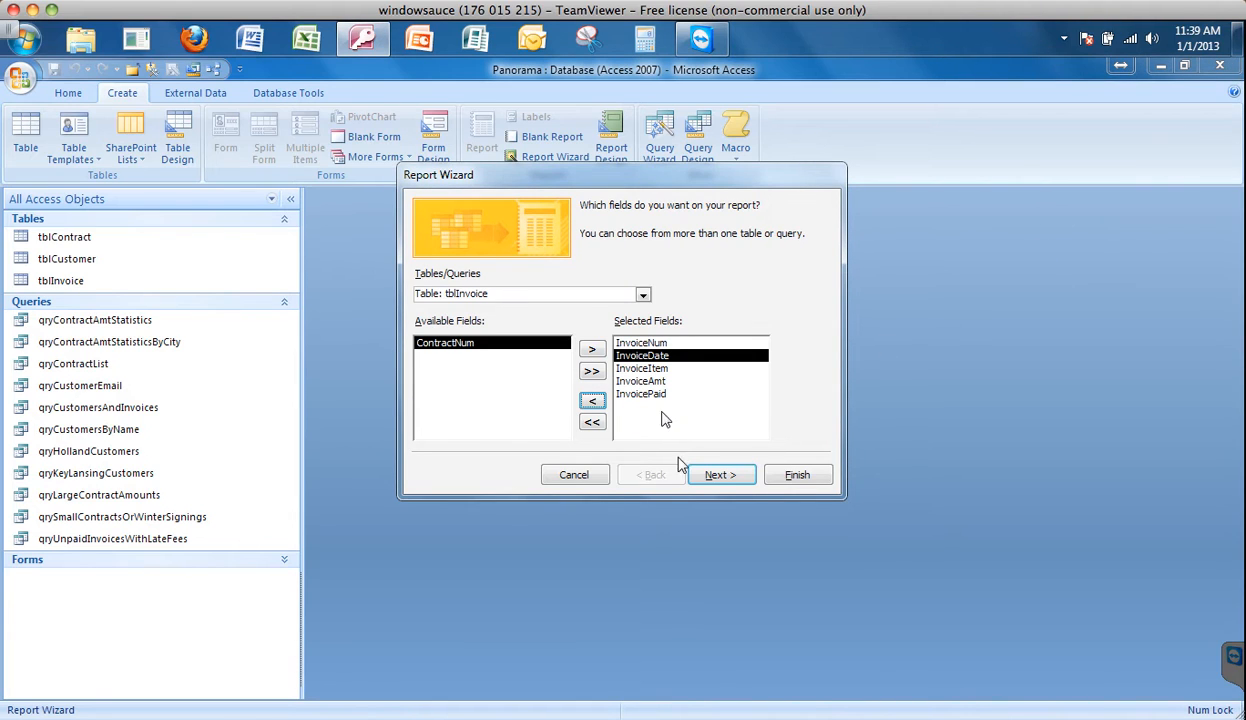
{"action": "left_click", "coordinate": [700, 472]}
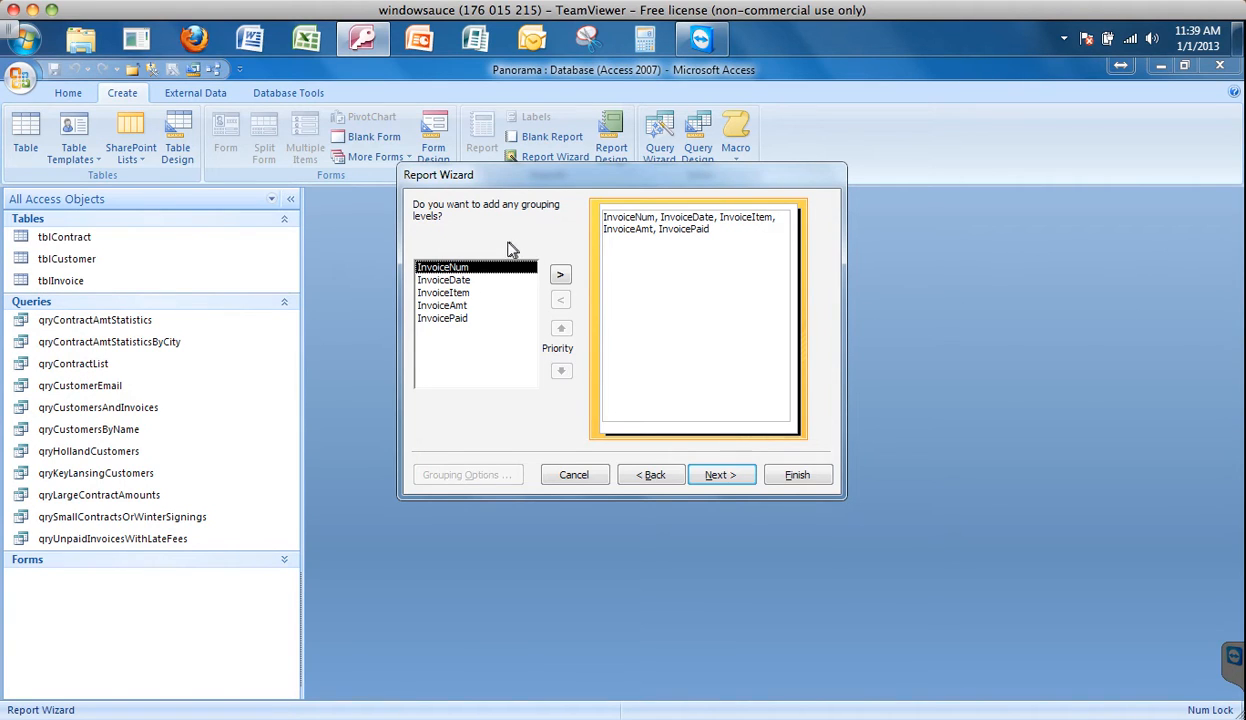
- Group the report by InvoiceDate by month
{"action": "left_click", "coordinate": [452, 283]}
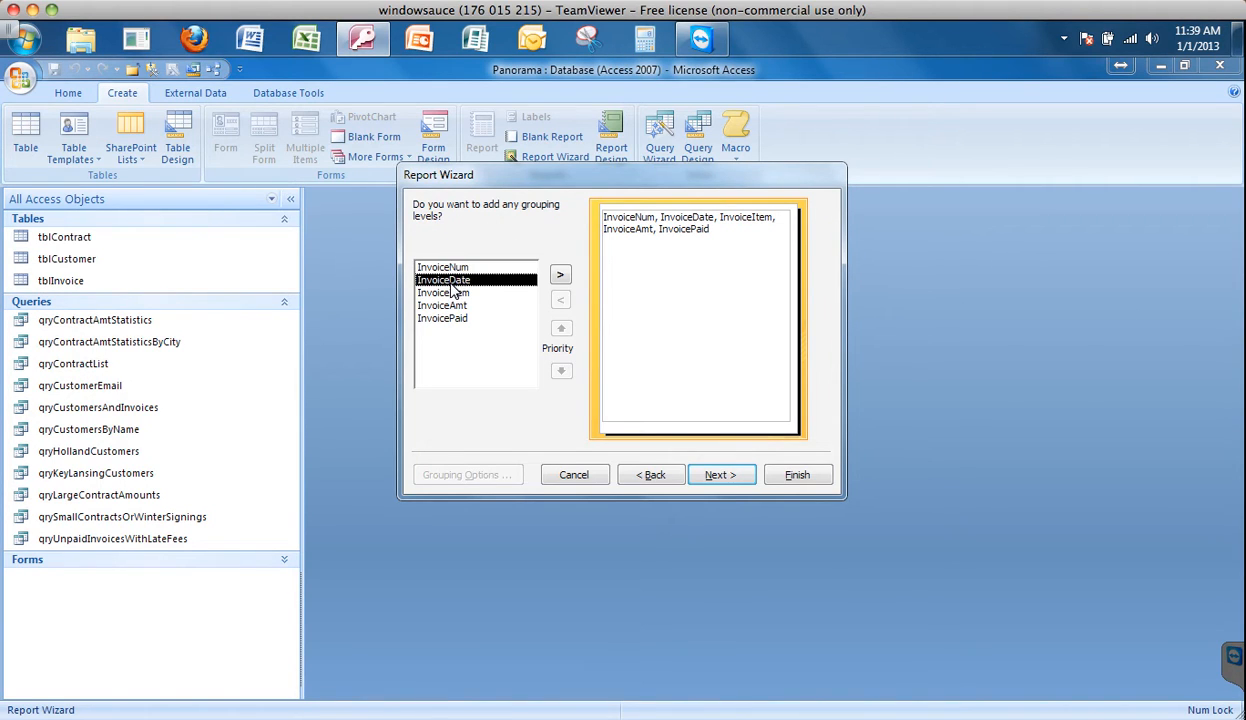
{"action": "left_click", "coordinate": [559, 277]}
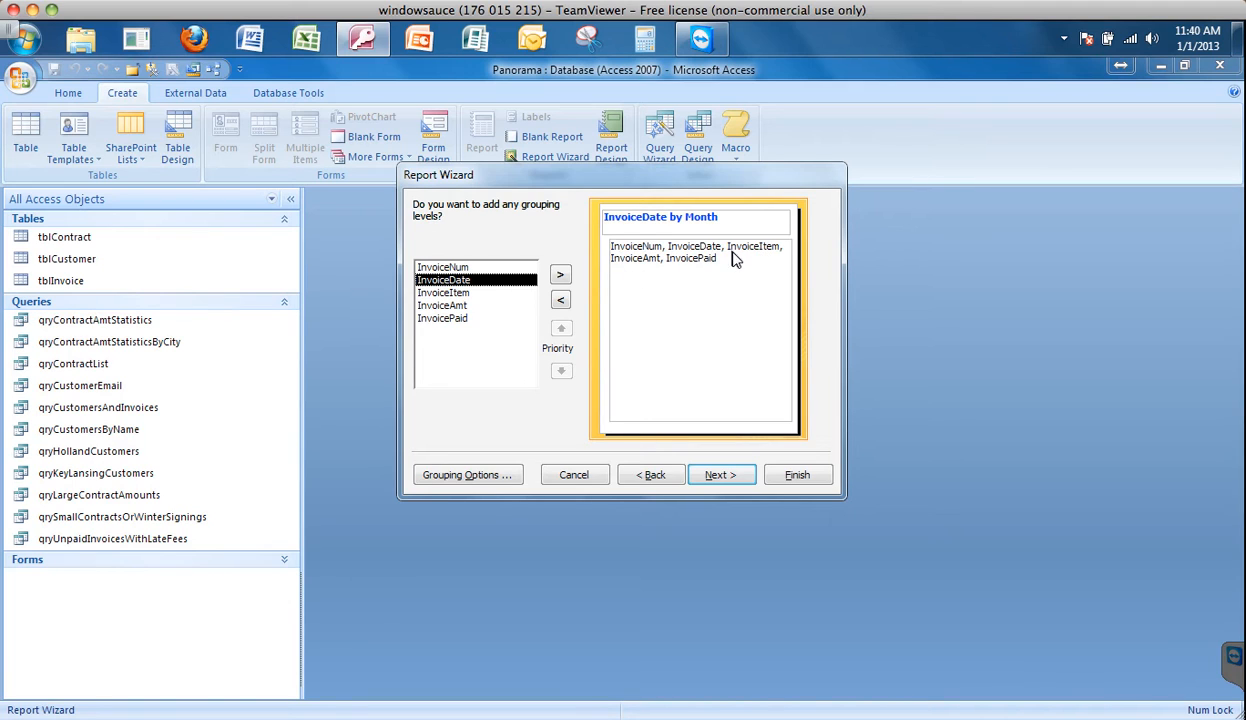
{"action": "left_click", "coordinate": [716, 476]}
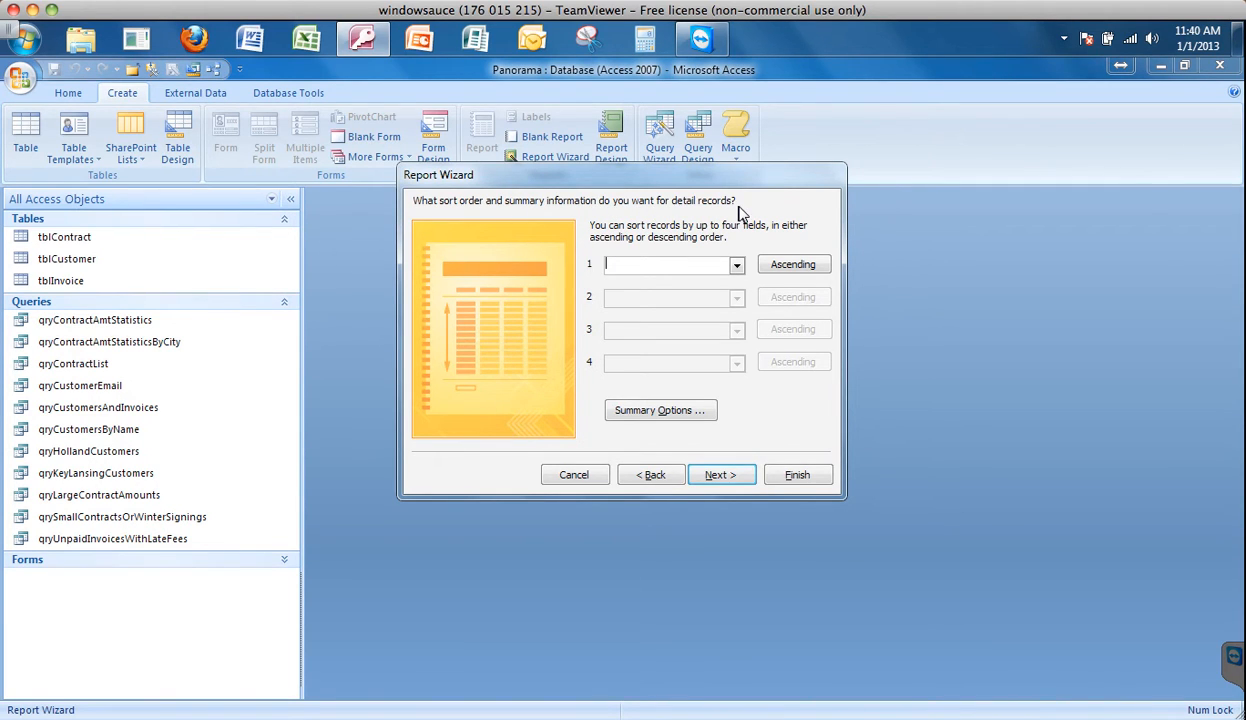
- Sort the detail records by InvoiceAmt in ascending order and add its Sum, Avg, Min and Max summaries, showing detail and summary
{"action": "left_click", "coordinate": [737, 266]}
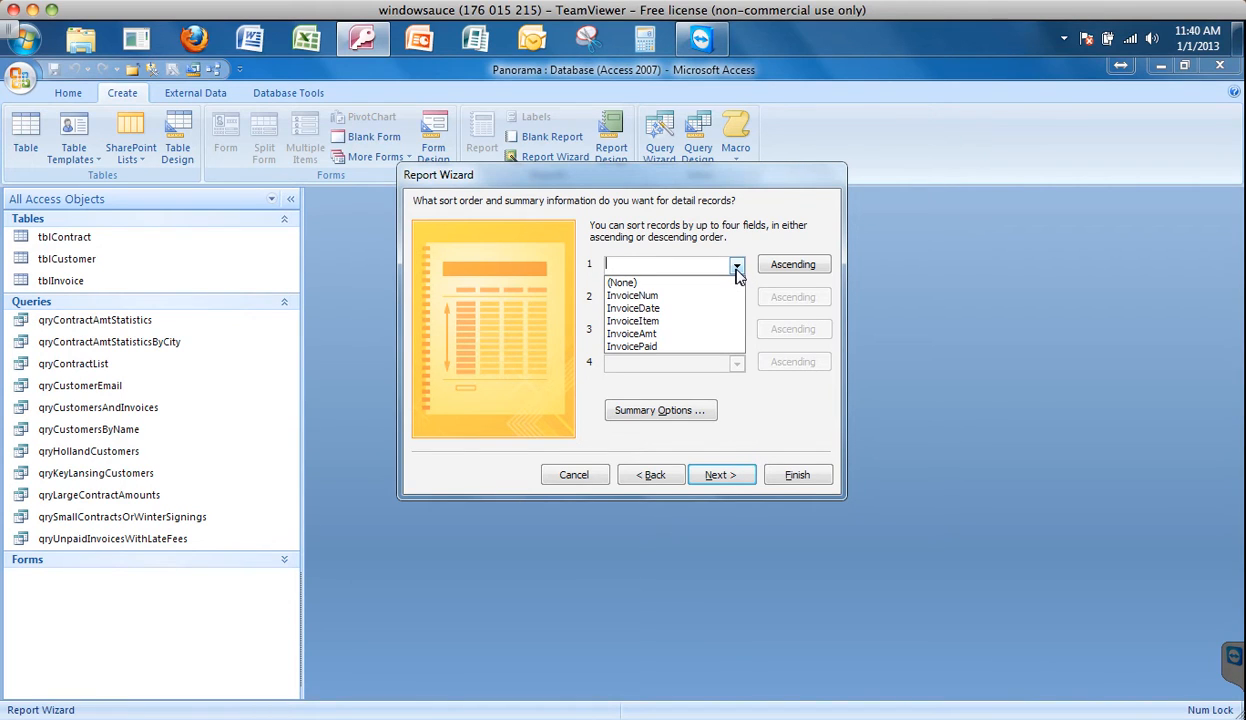
{"action": "left_click", "coordinate": [648, 335]}
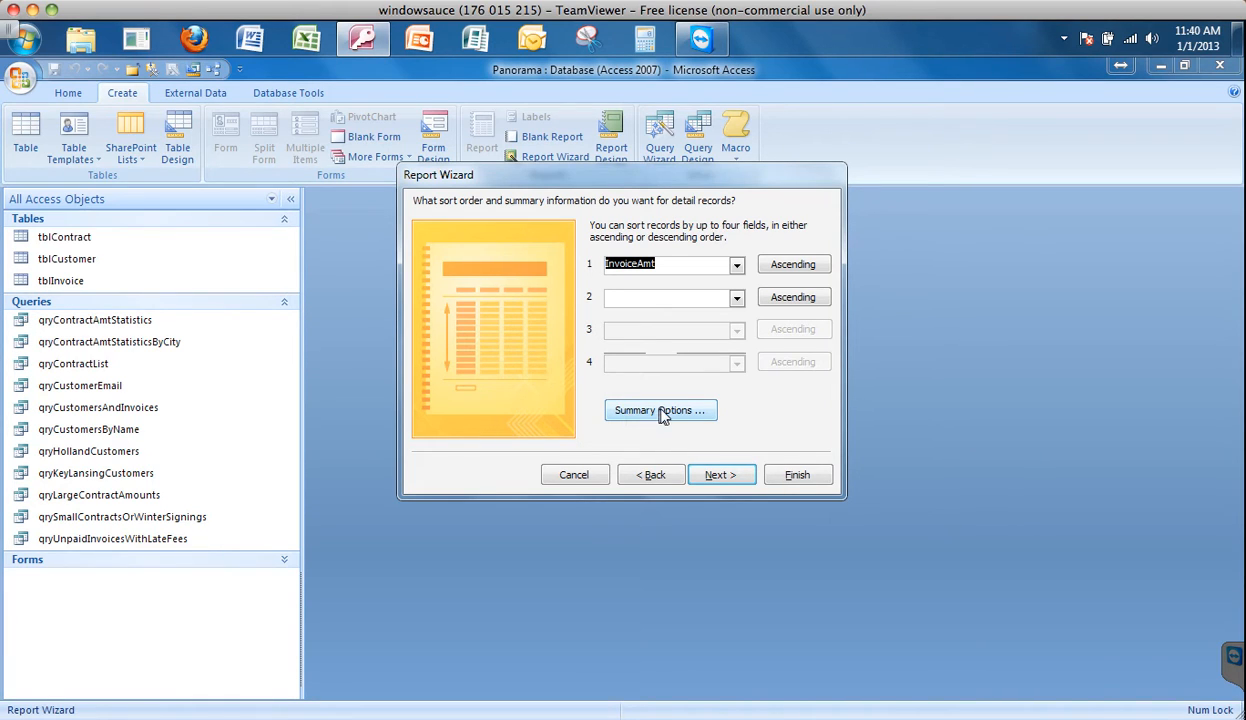
{"action": "left_click", "coordinate": [705, 414]}
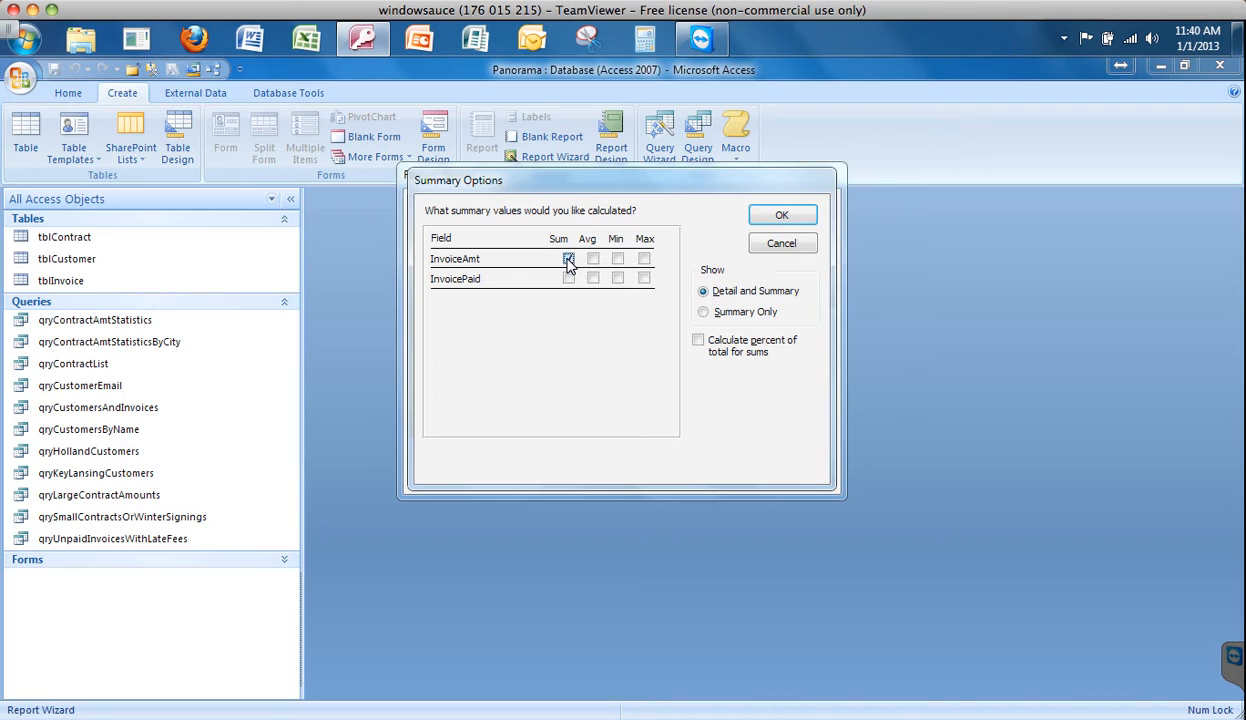
{"action": "left_click", "coordinate": [567, 260]}
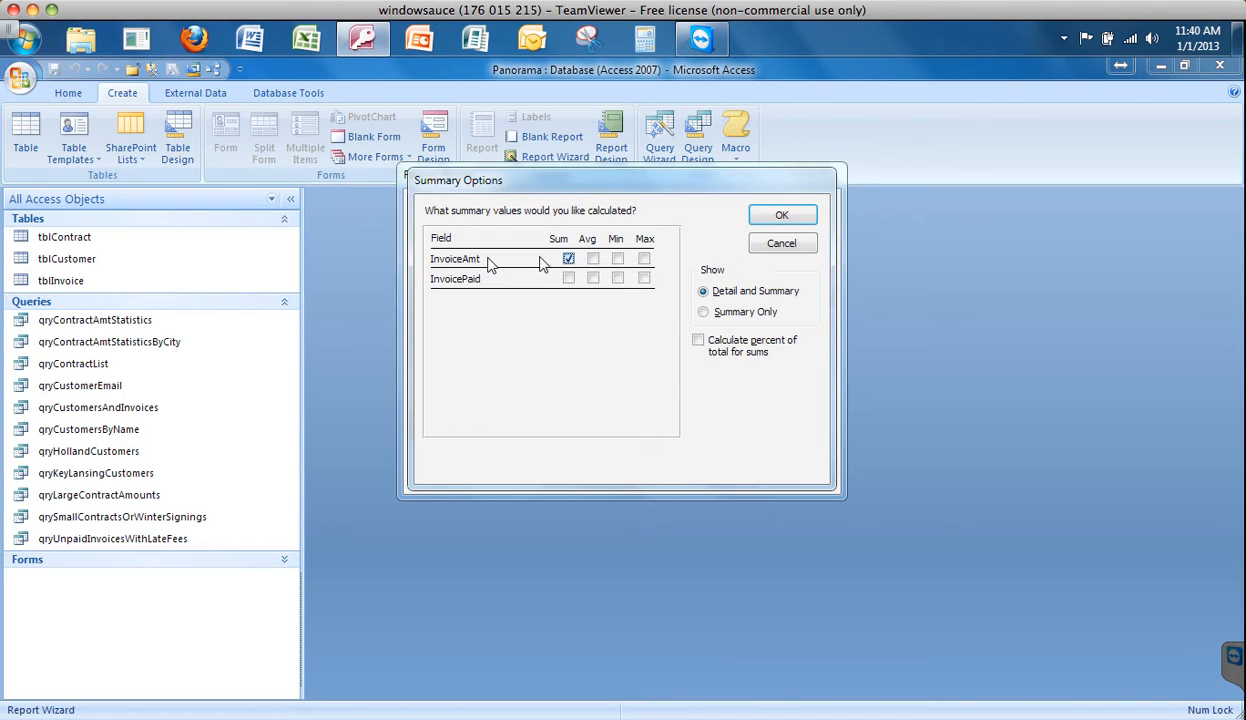
{"action": "left_click", "coordinate": [617, 258]}
{"action": "left_click", "coordinate": [643, 259]}
{"action": "left_click", "coordinate": [783, 217]}
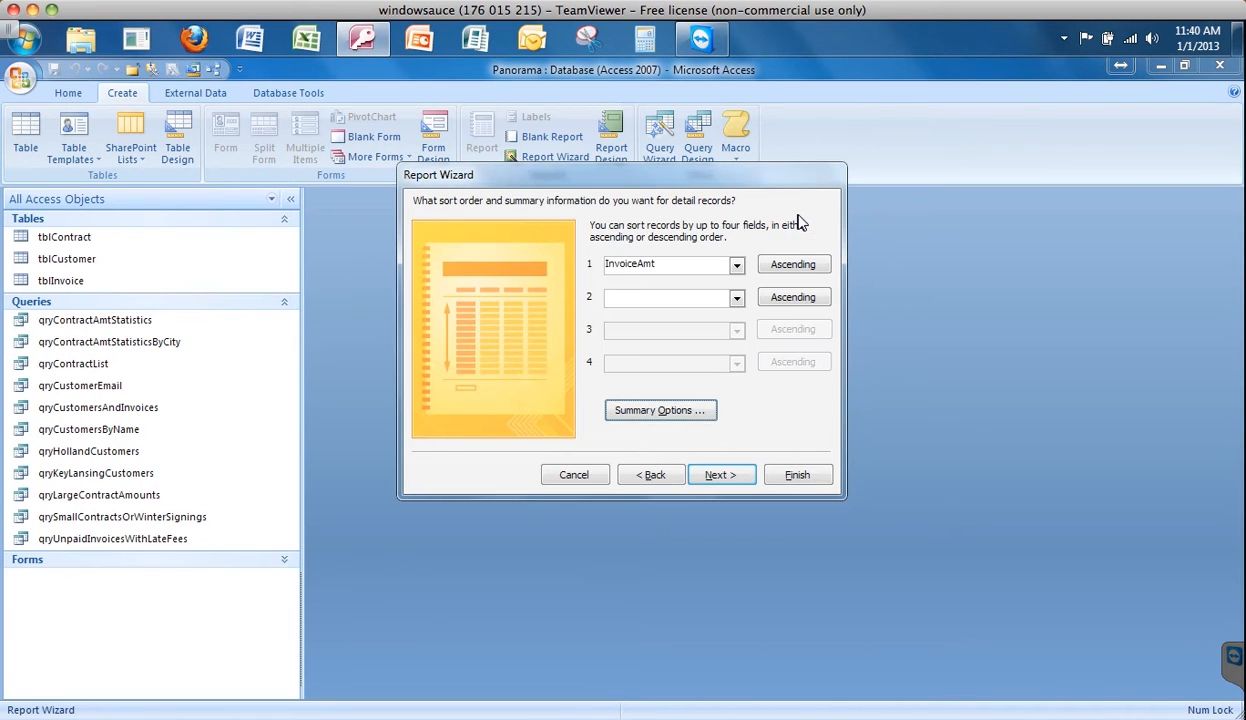
{"action": "left_click", "coordinate": [716, 478]}
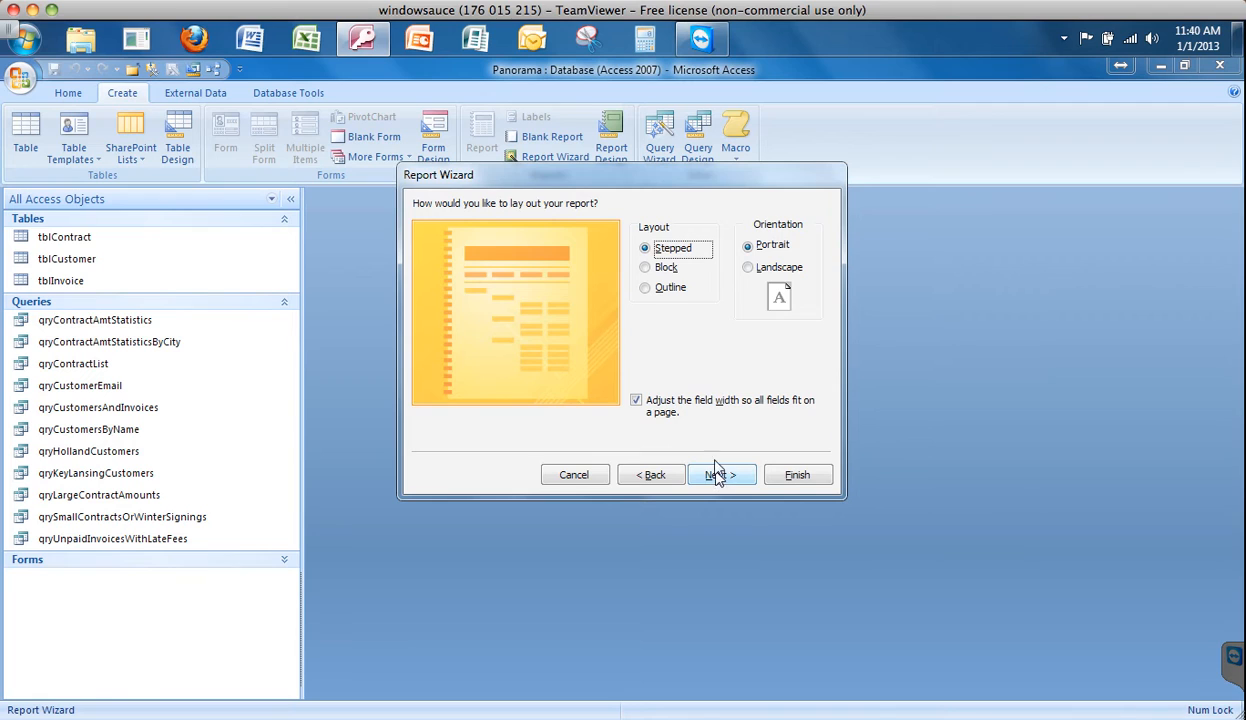
- Compare the Block and Outline layouts, and accept the Stepped layout in portrait orientation
{"action": "left_click", "coordinate": [646, 268]}
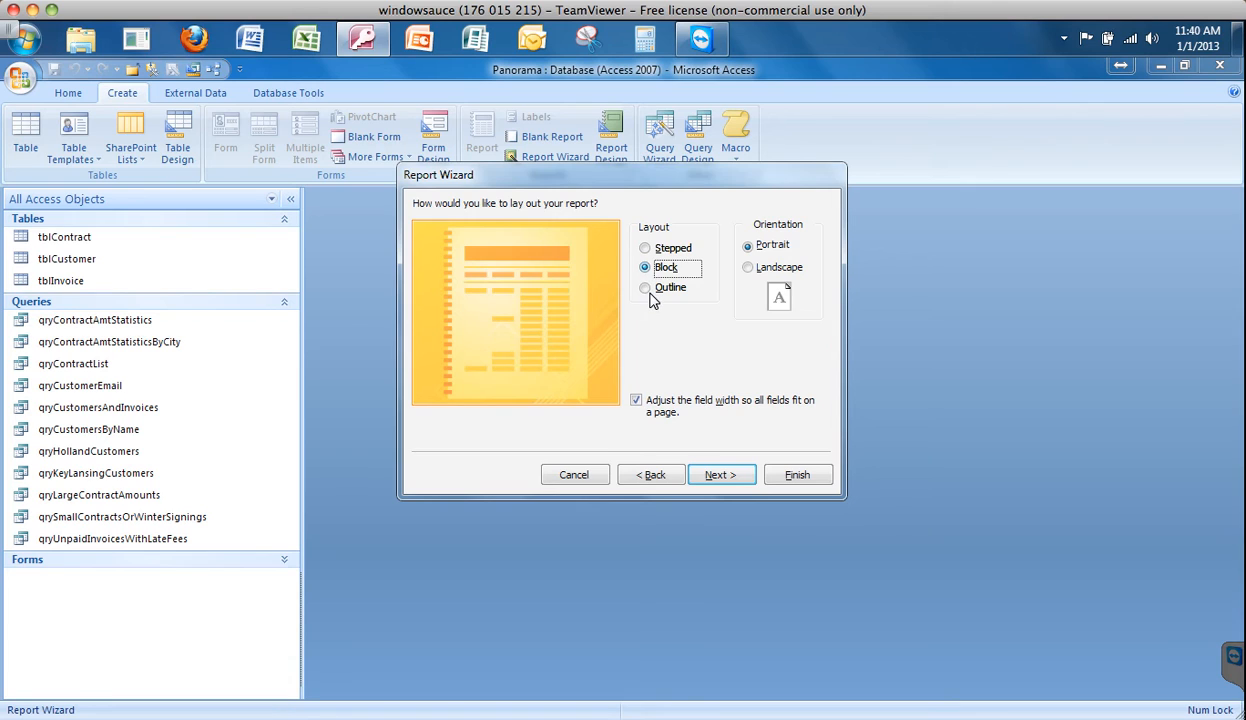
{"action": "left_click", "coordinate": [645, 289]}
{"action": "left_click", "coordinate": [646, 249]}
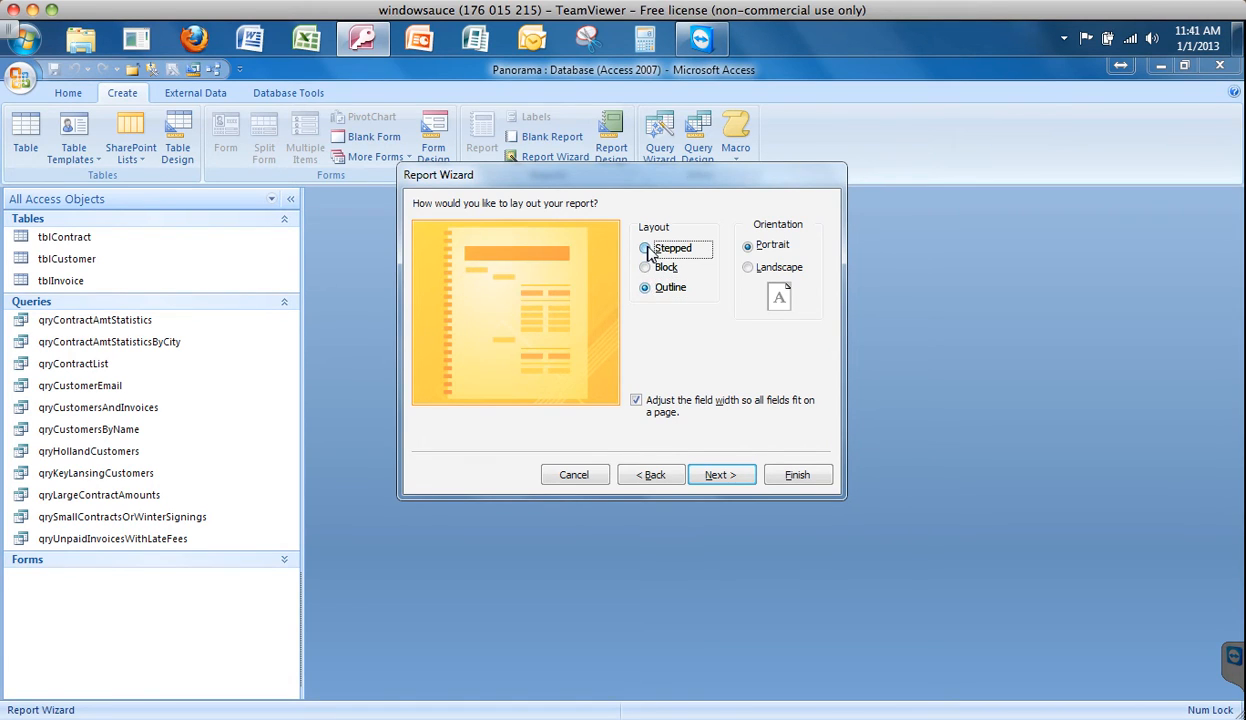
{"action": "left_click", "coordinate": [736, 477]}
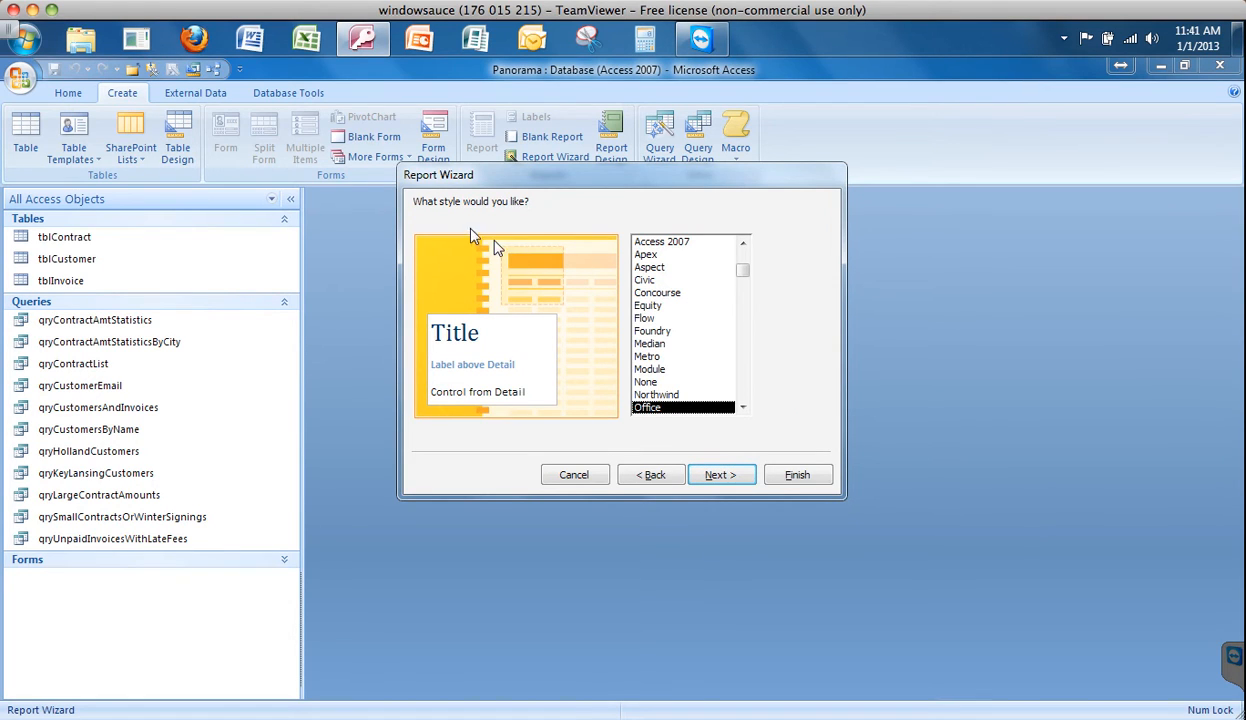
- Preview several report styles and apply the Flow style
{"action": "left_click", "coordinate": [646, 393]}
{"action": "left_click", "coordinate": [652, 382]}
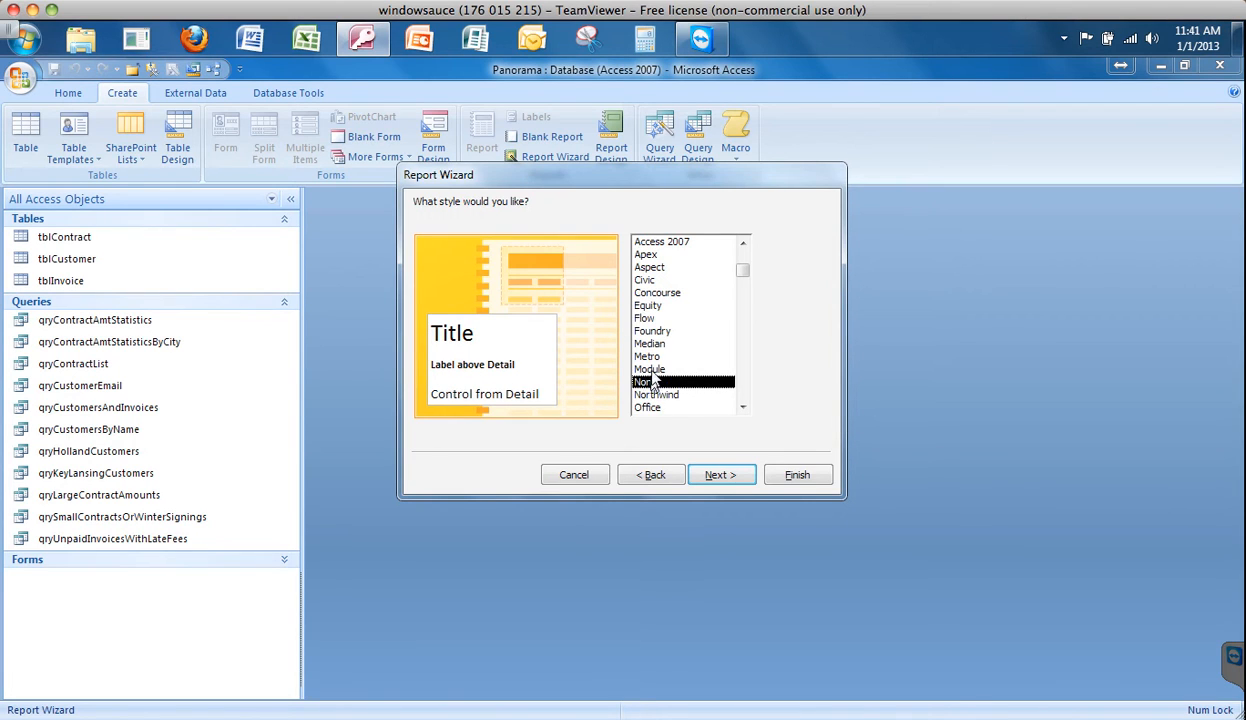
{"action": "left_click", "coordinate": [652, 369]}
{"action": "left_click", "coordinate": [652, 357]}
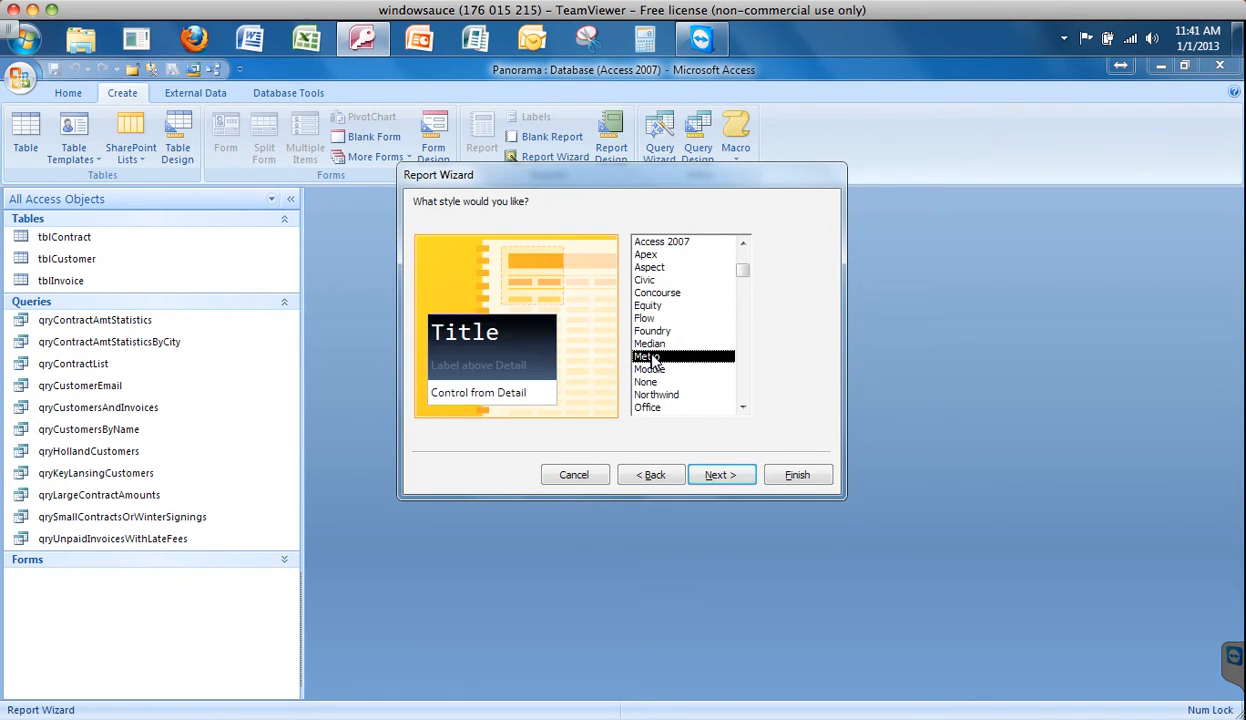
{"action": "left_click", "coordinate": [650, 344]}
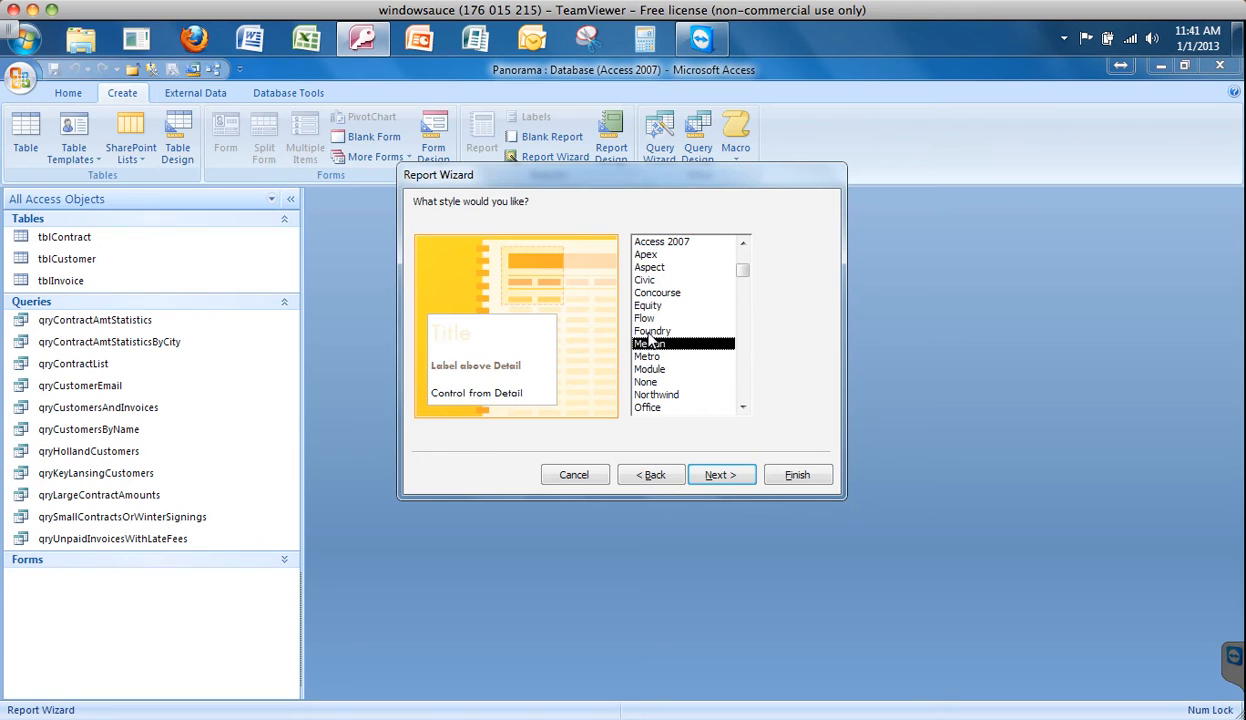
{"action": "left_click", "coordinate": [648, 332]}
{"action": "left_click", "coordinate": [648, 318]}
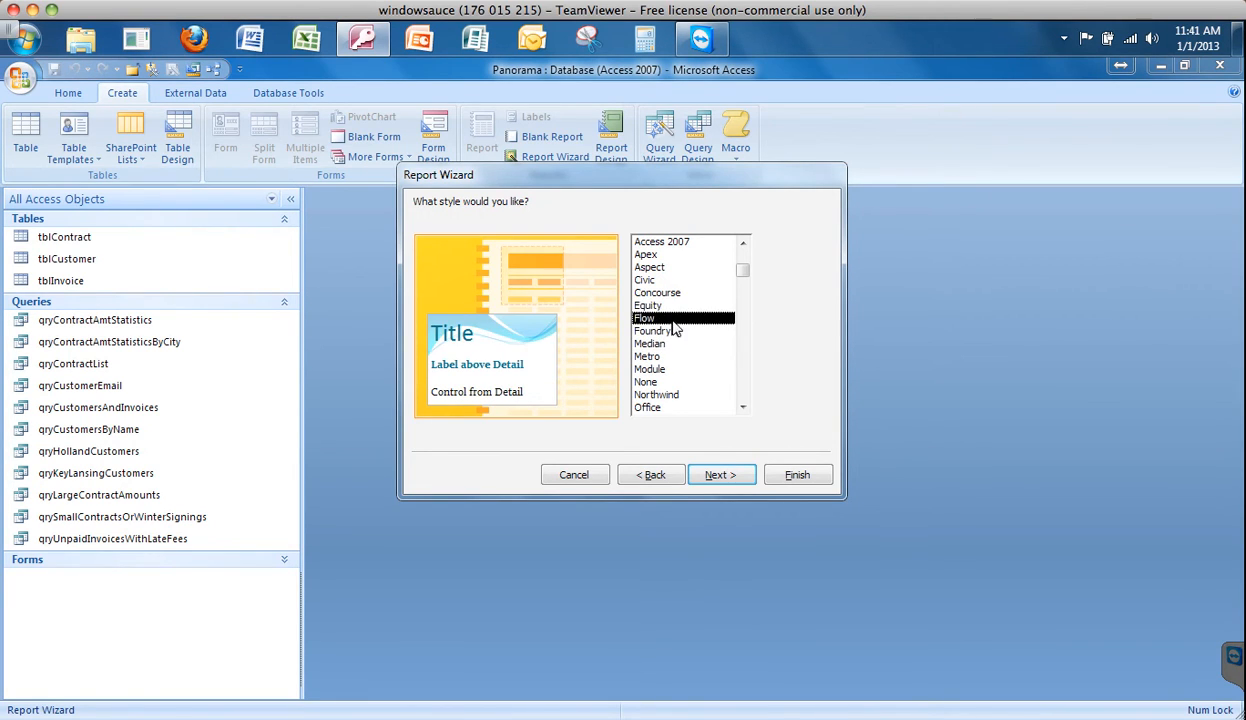
{"action": "left_click", "coordinate": [716, 475]}
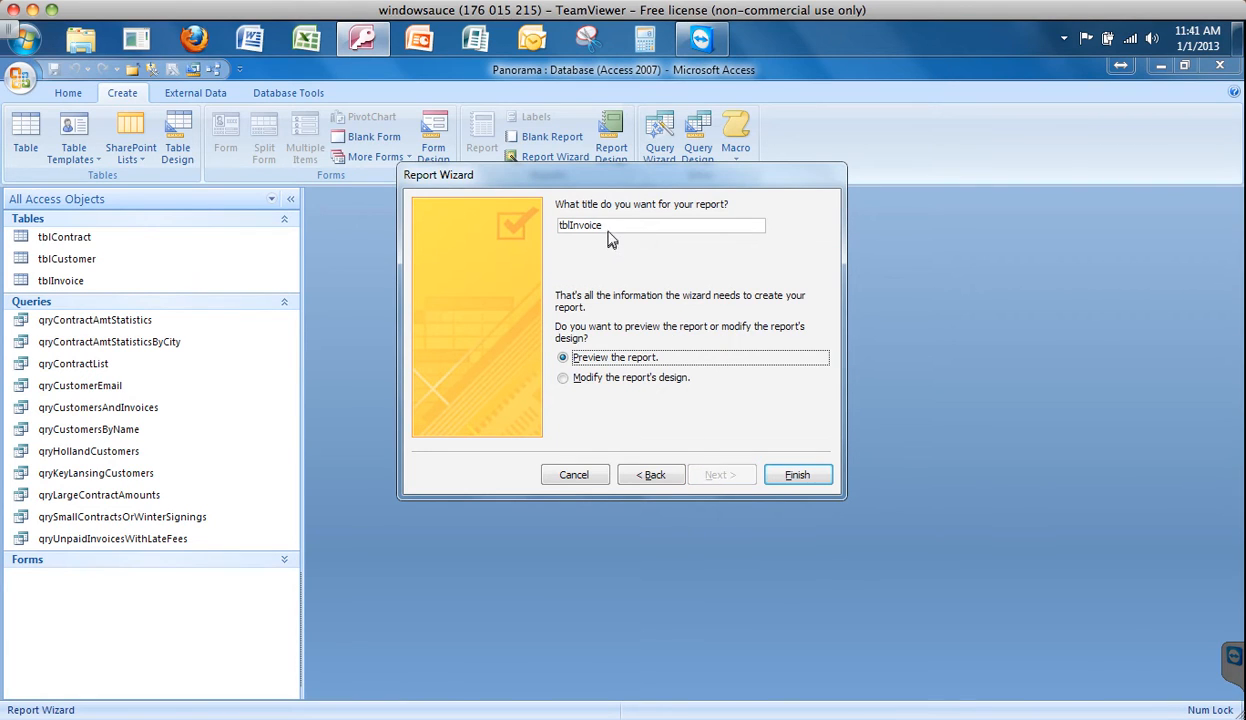
- Title the report rpt_Invoices_YourLastName and finish the wizard with a preview of the report
{"action": "left_click_drag", "start_coordinate": [602, 227], "coordinate": [543, 227]}
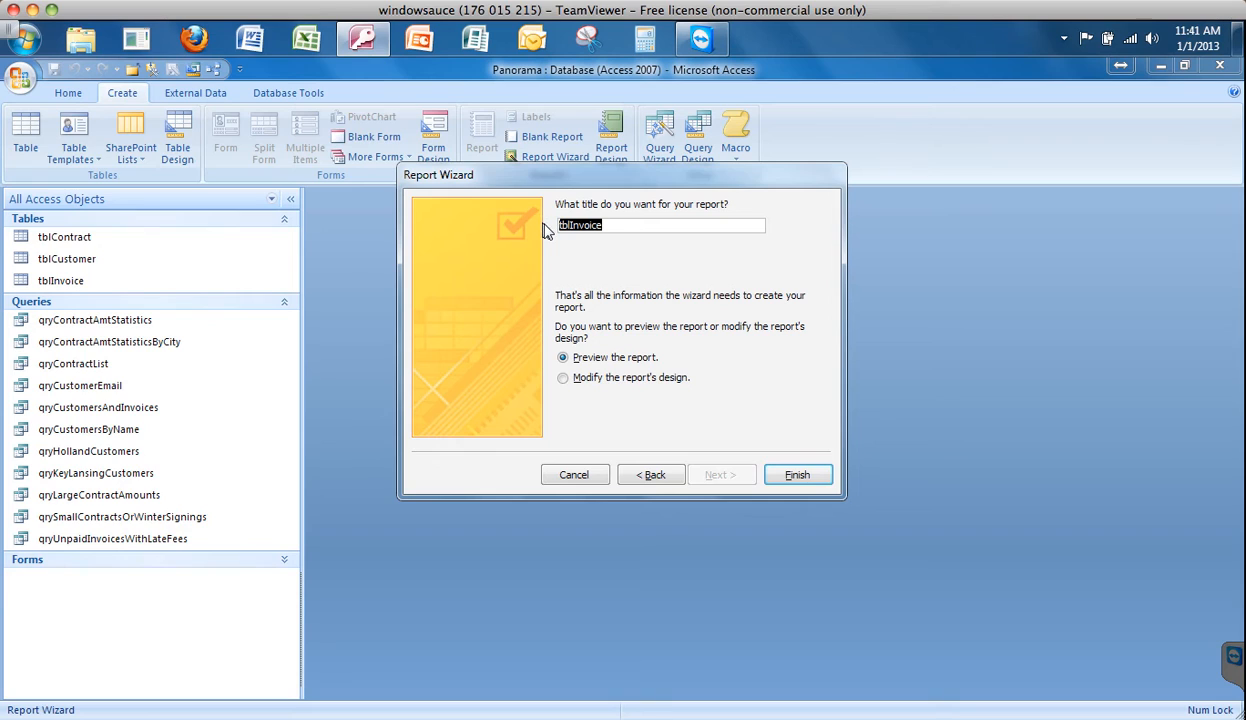
{"action": "type", "text": "rpt_"}
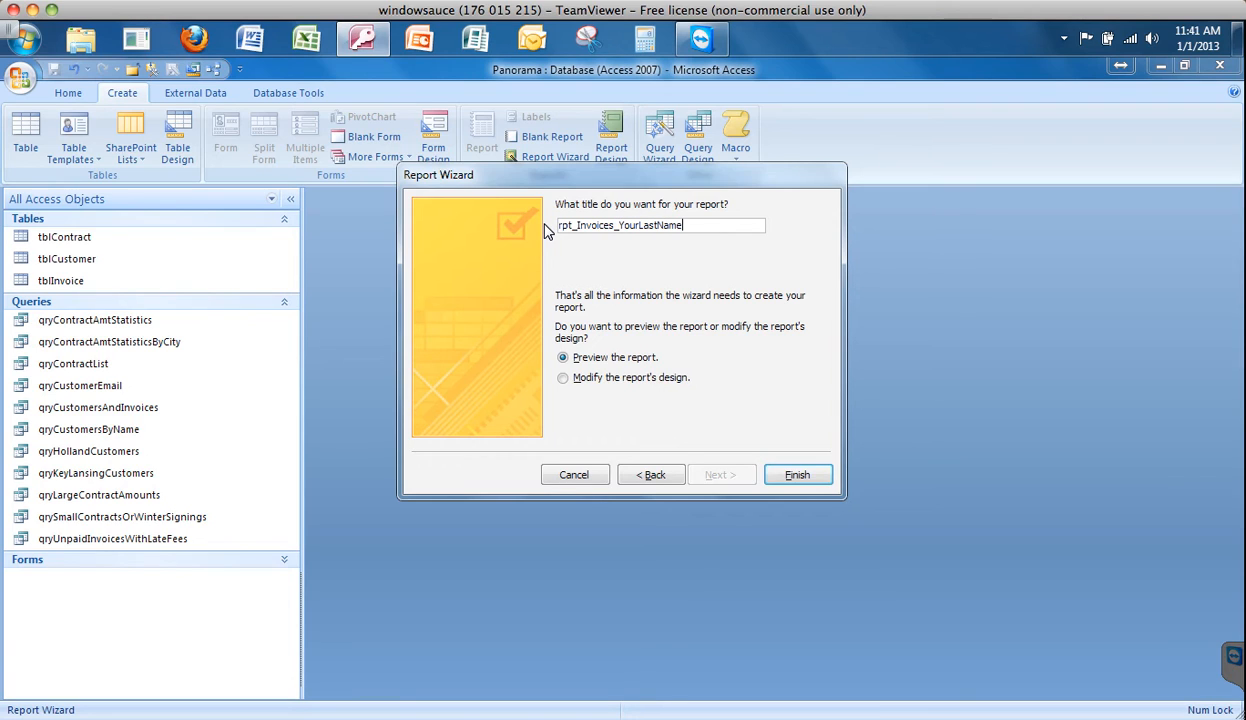
{"action": "left_click", "coordinate": [787, 478]}
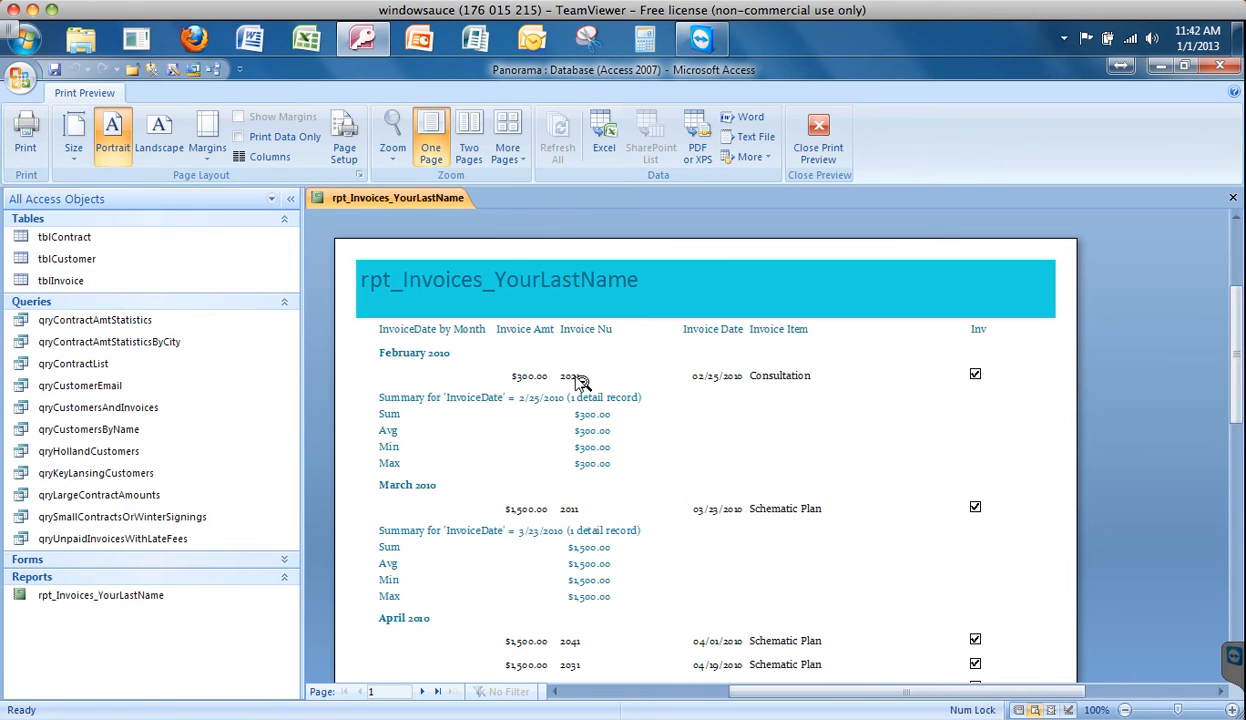
- Examine the monthly invoice groups and their summary values on the first page of the report preview
{"action": "scroll", "coordinate": [588, 485], "scroll_direction": "down", "scroll_amount": 3}
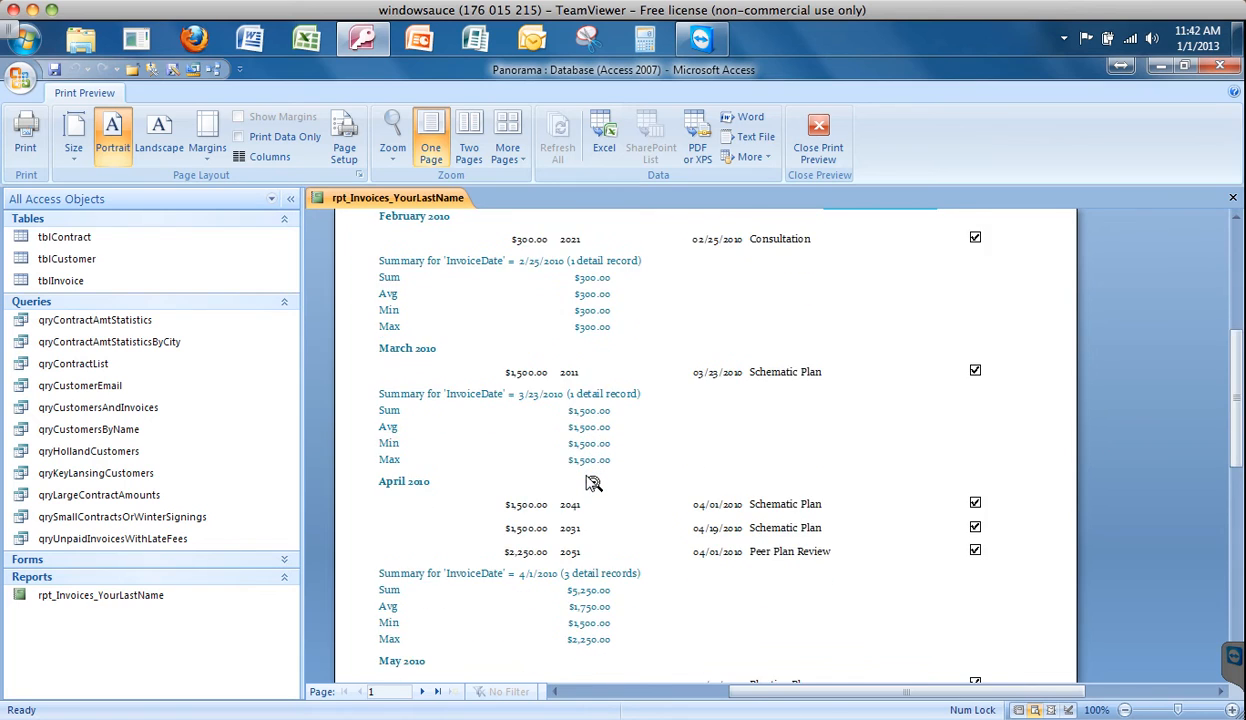
{"action": "scroll", "coordinate": [592, 483], "scroll_direction": "down", "scroll_amount": 3}
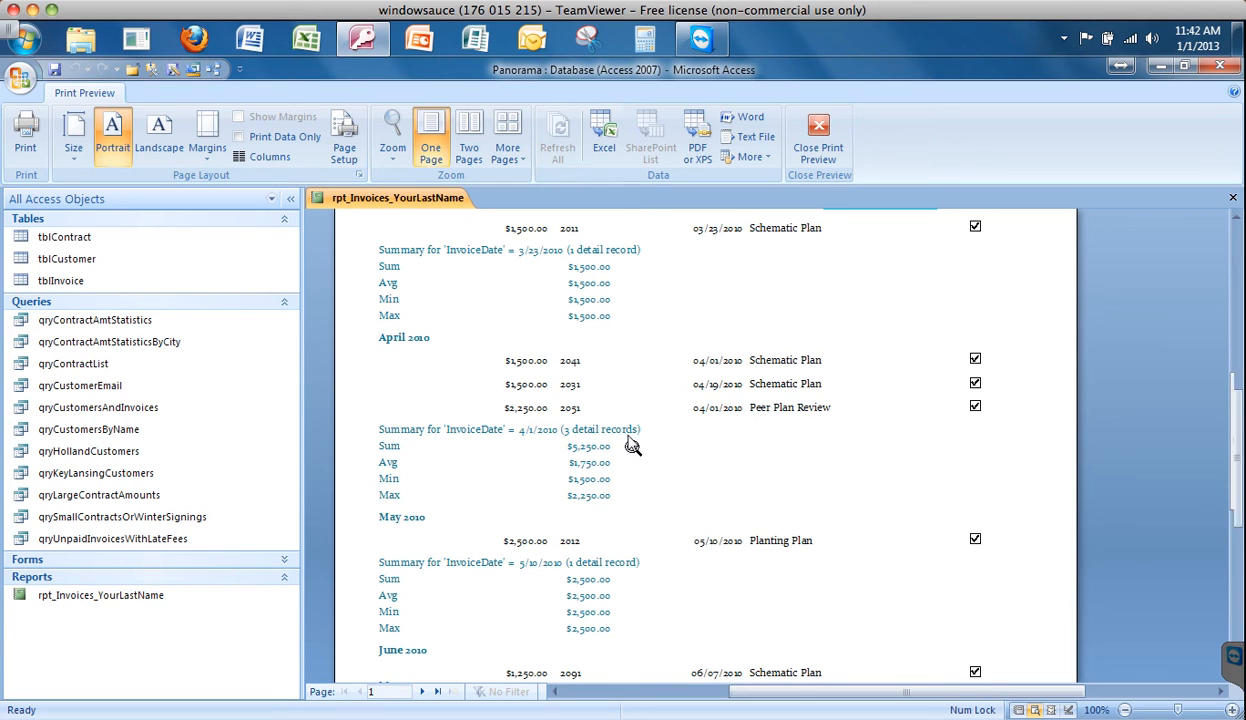
{"action": "scroll", "coordinate": [630, 445], "scroll_direction": "down", "scroll_amount": 7}
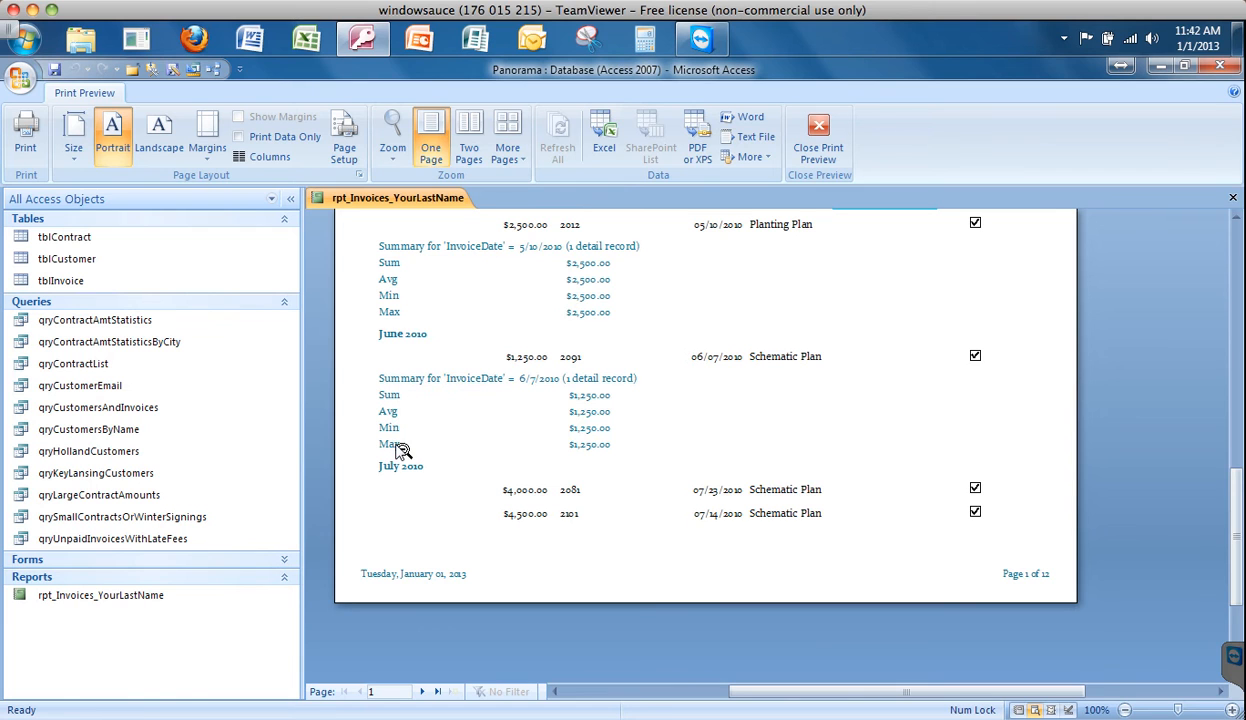
{"action": "scroll", "coordinate": [775, 378], "scroll_direction": "up", "scroll_amount": 4}
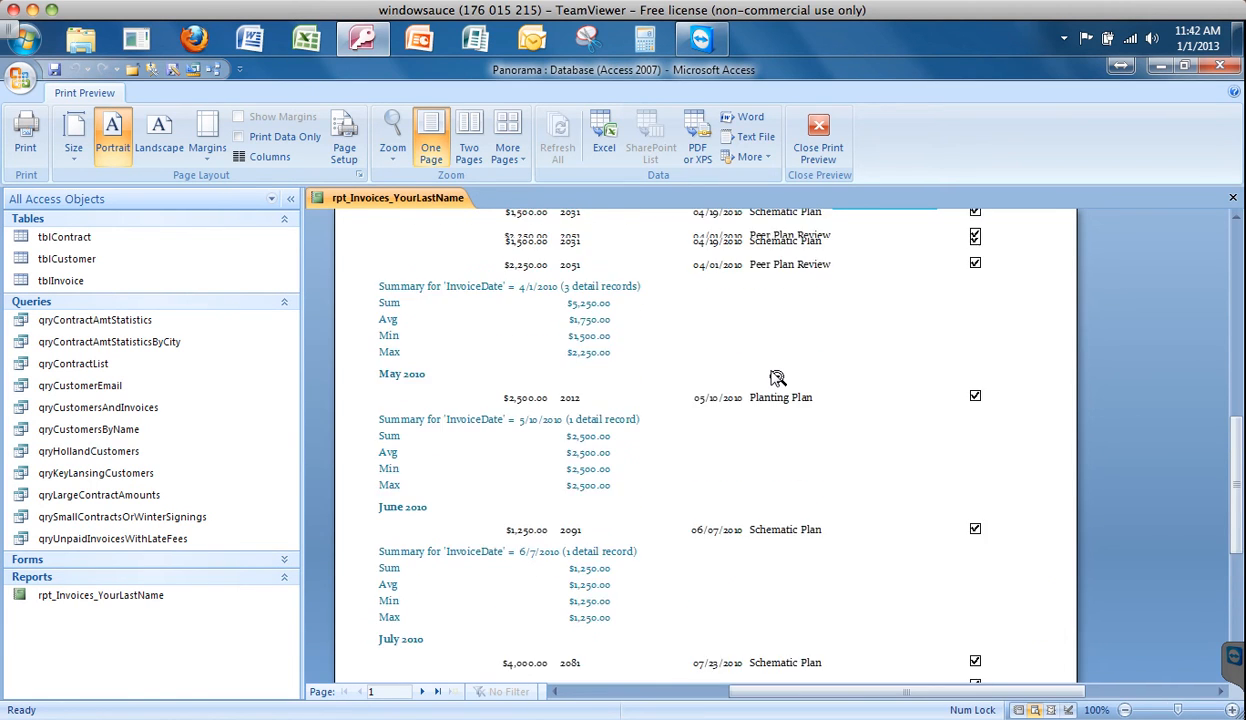
{"action": "scroll", "coordinate": [777, 378], "scroll_direction": "up", "scroll_amount": 7}
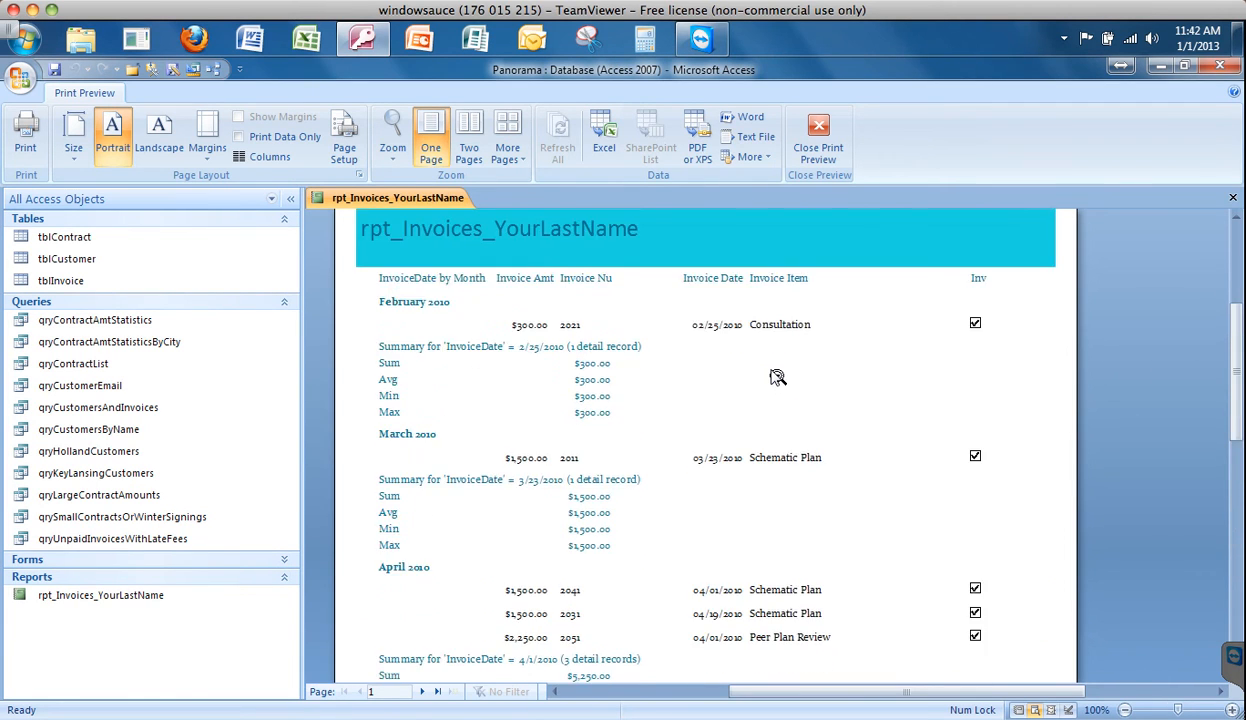
{"action": "scroll", "coordinate": [778, 378], "scroll_direction": "up", "scroll_amount": 5}
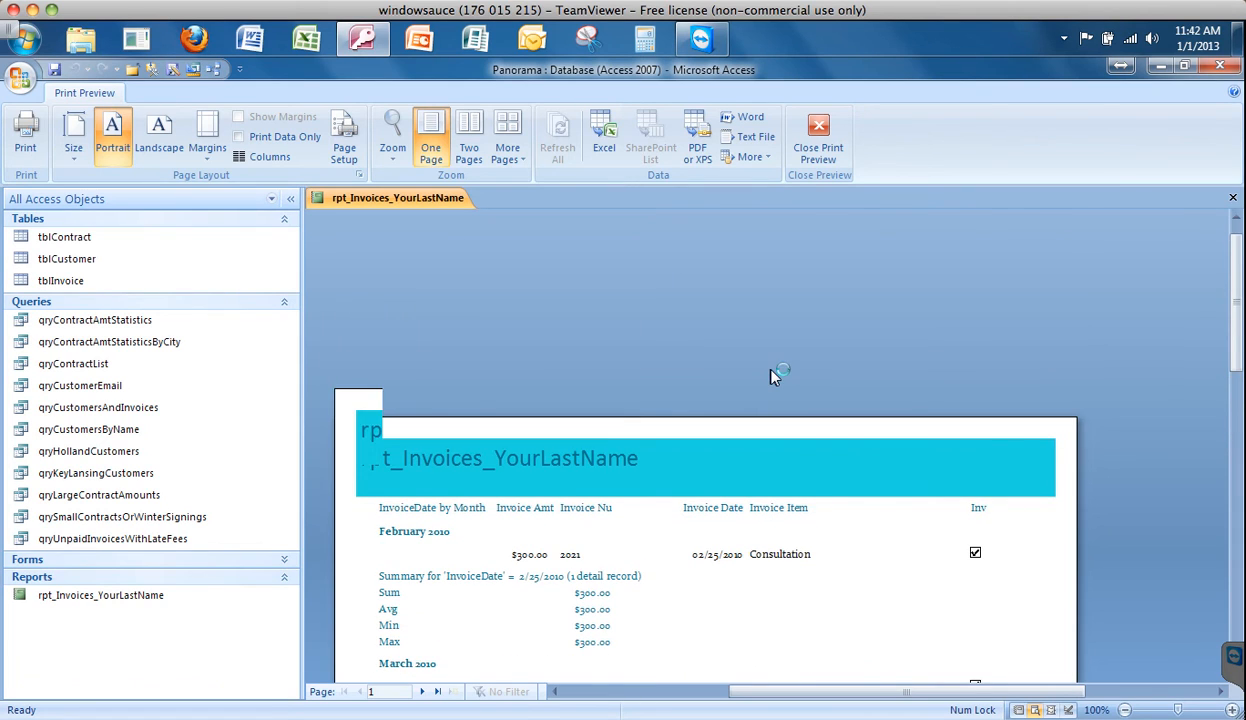